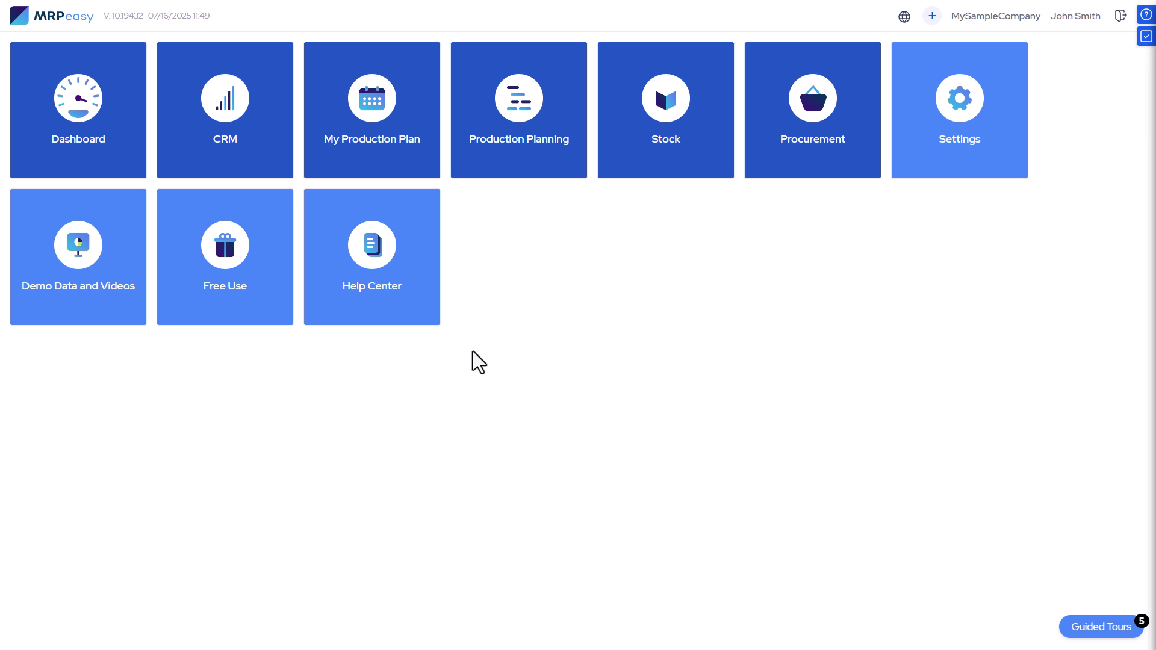
# Open the Stock module's Items list and view the Table top item's details
pyautogui.click(633, 161)
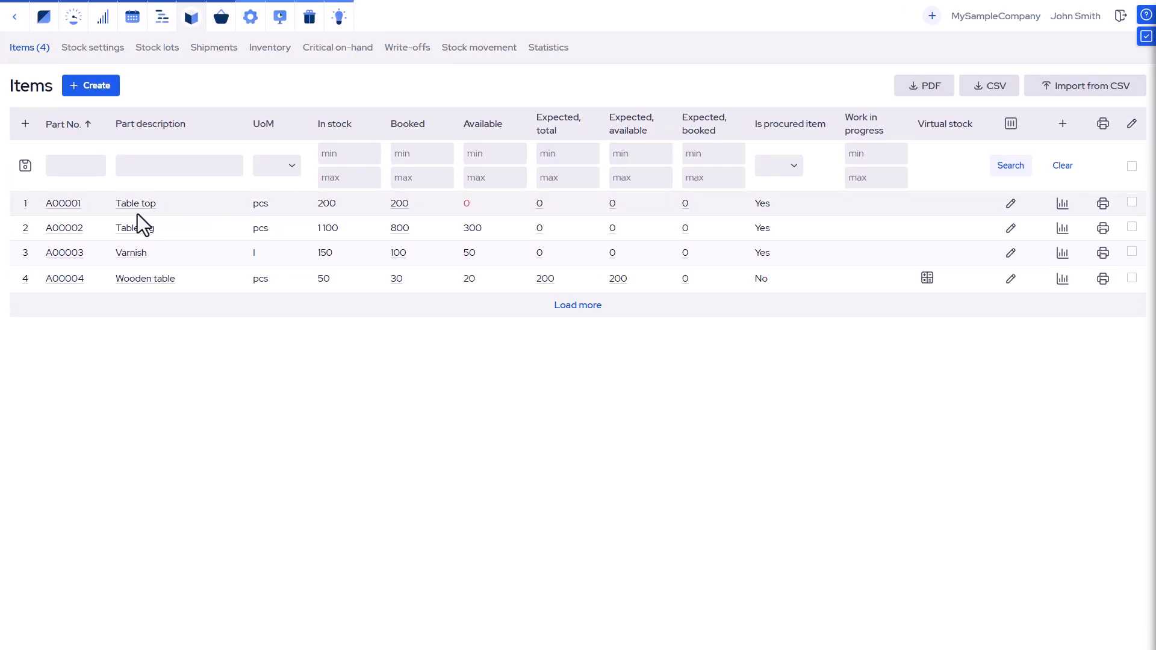
pyautogui.click(136, 207)
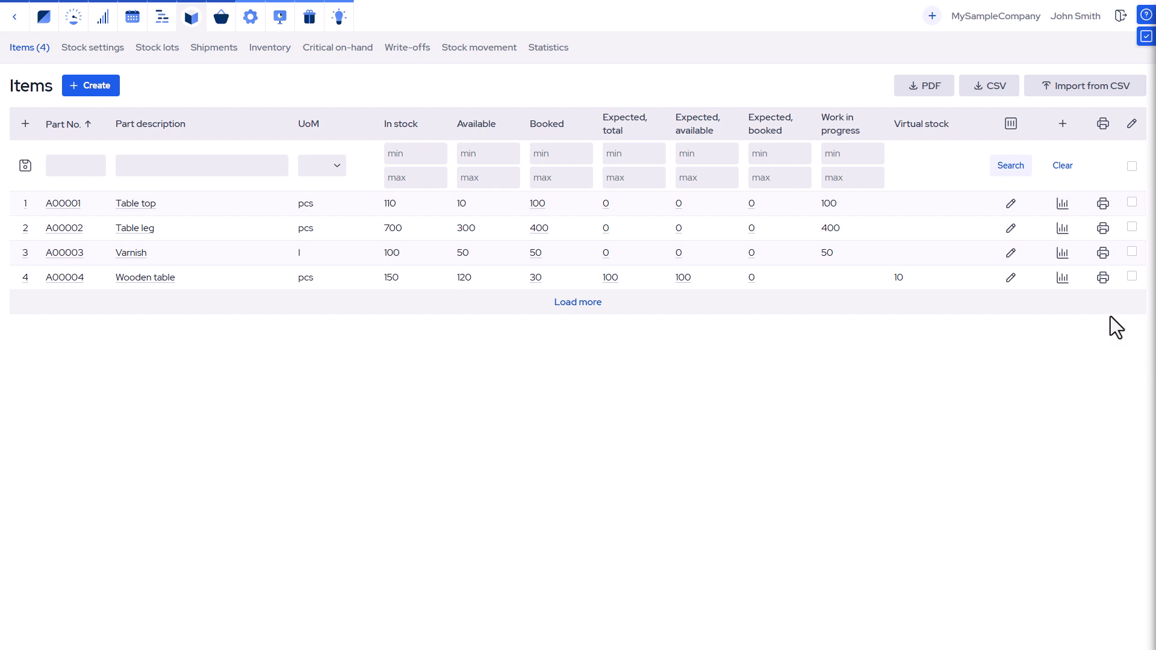
# Review the available columns and move the Virtual stock column to a new position in the Items table
pyautogui.click(1011, 124)
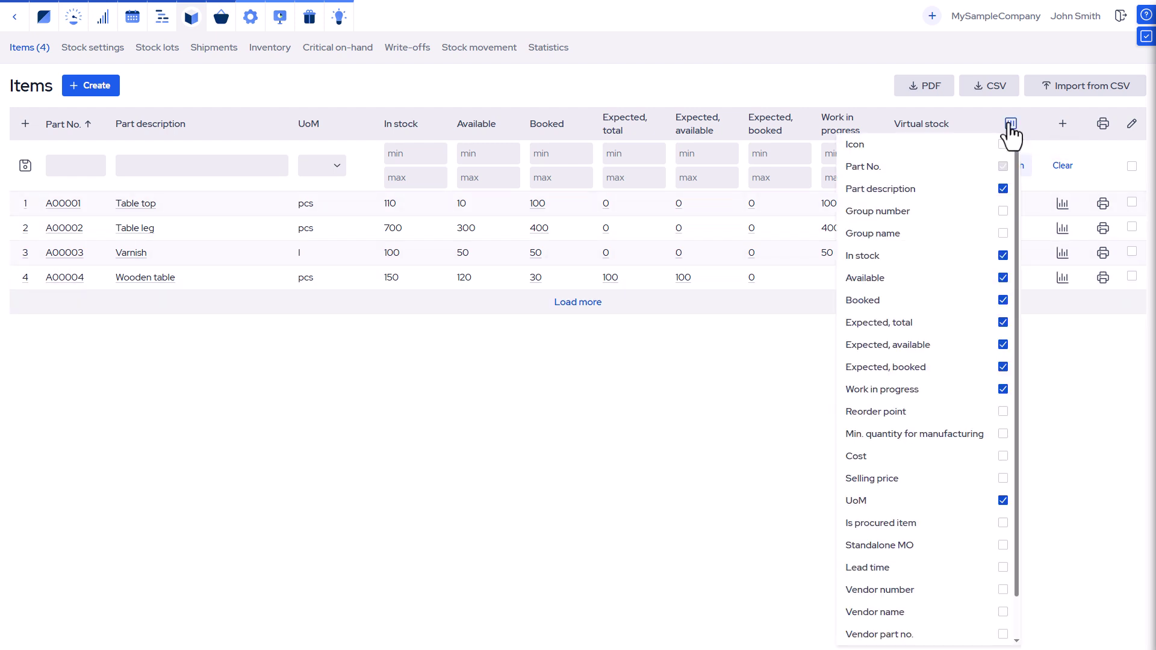
pyautogui.click(1058, 350)
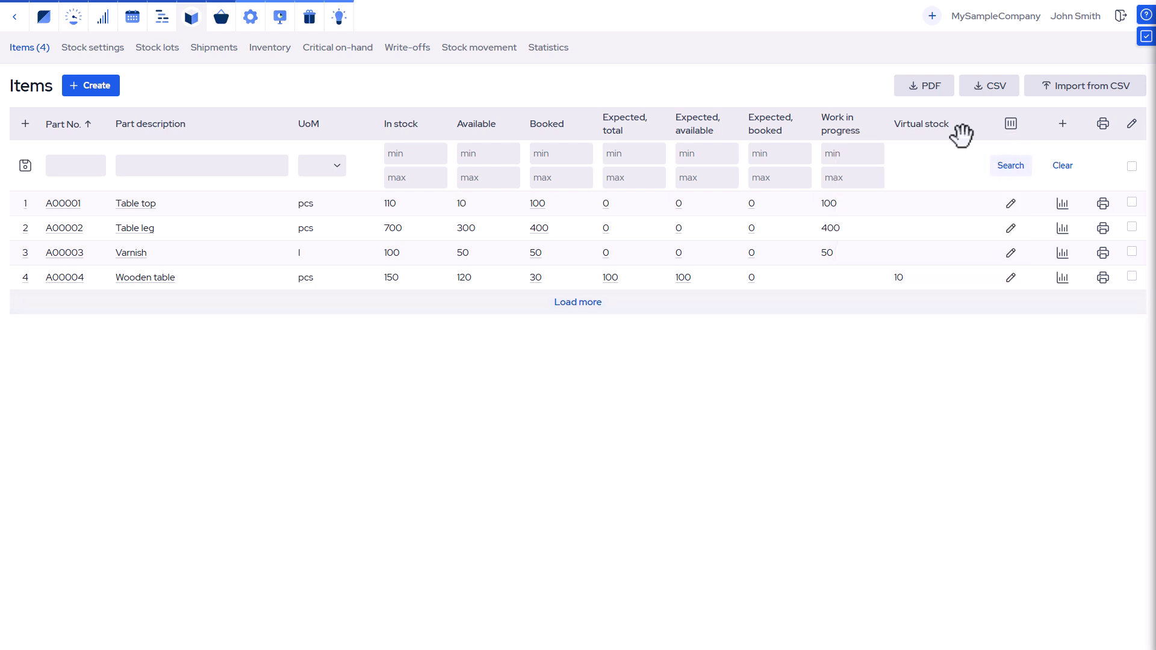
pyautogui.moveTo(962, 135); pyautogui.dragTo(846, 152)
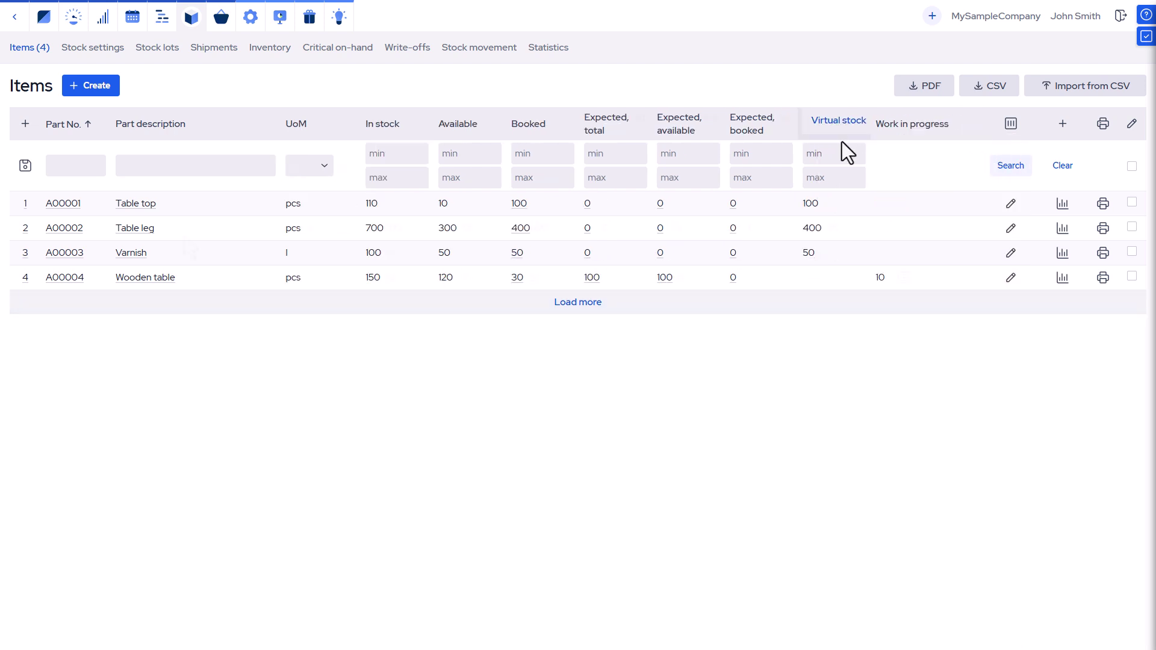
# Check Table leg's details, then calculate the virtual stock for Wooden table
pyautogui.click(147, 232)
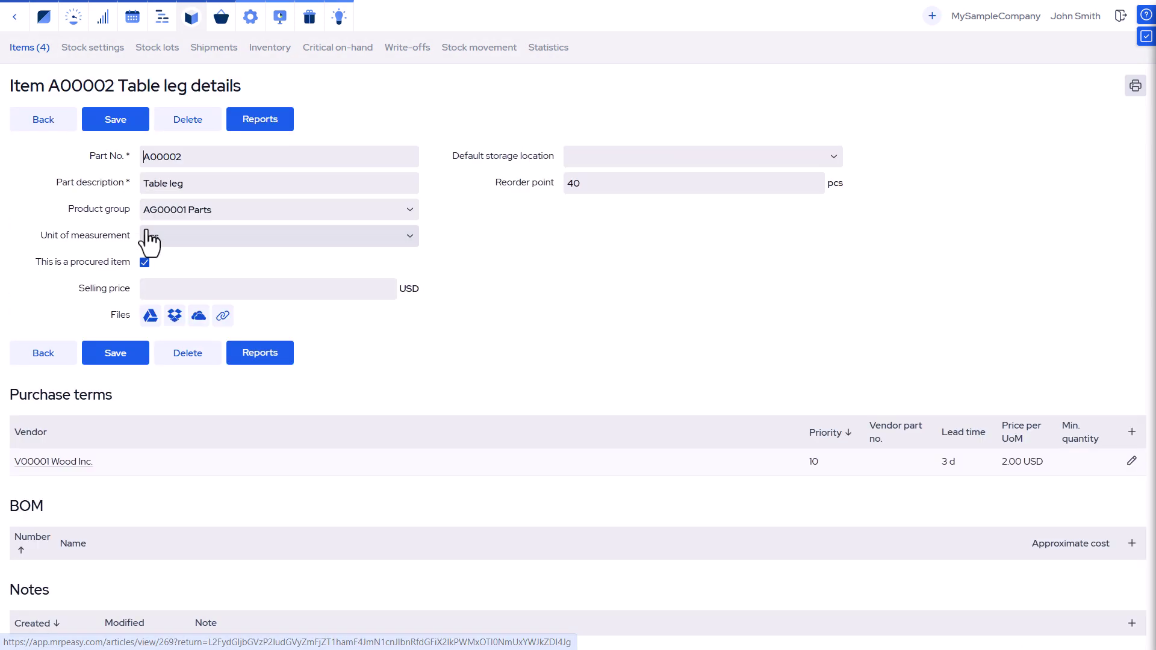
pyautogui.click(22, 123)
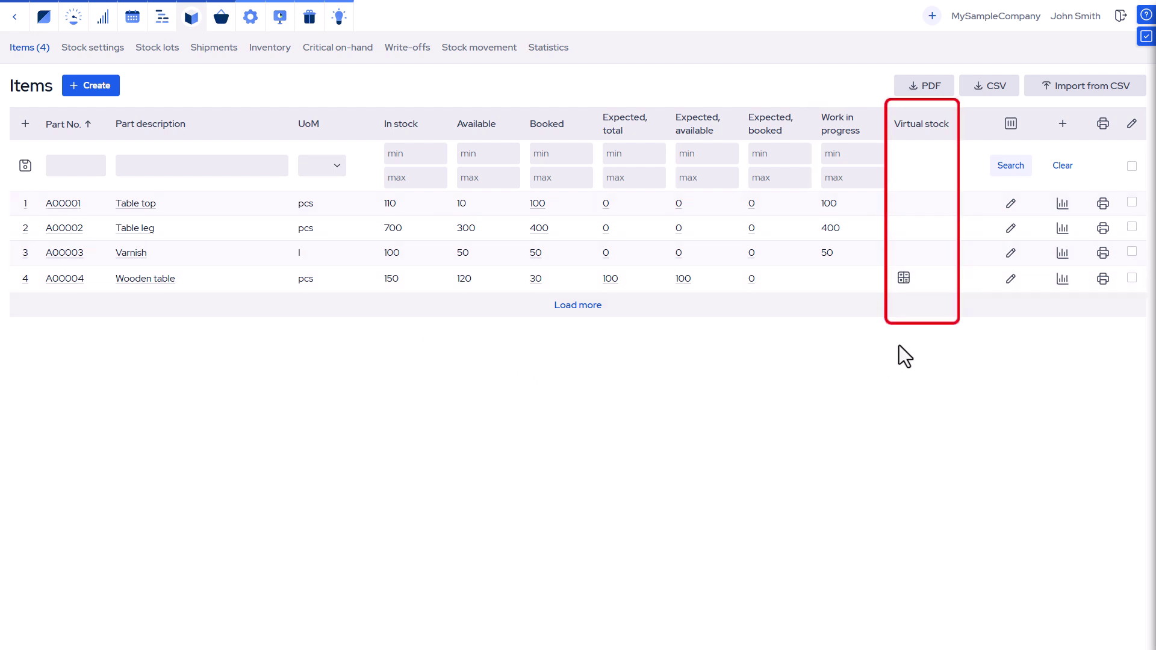
pyautogui.click(909, 281)
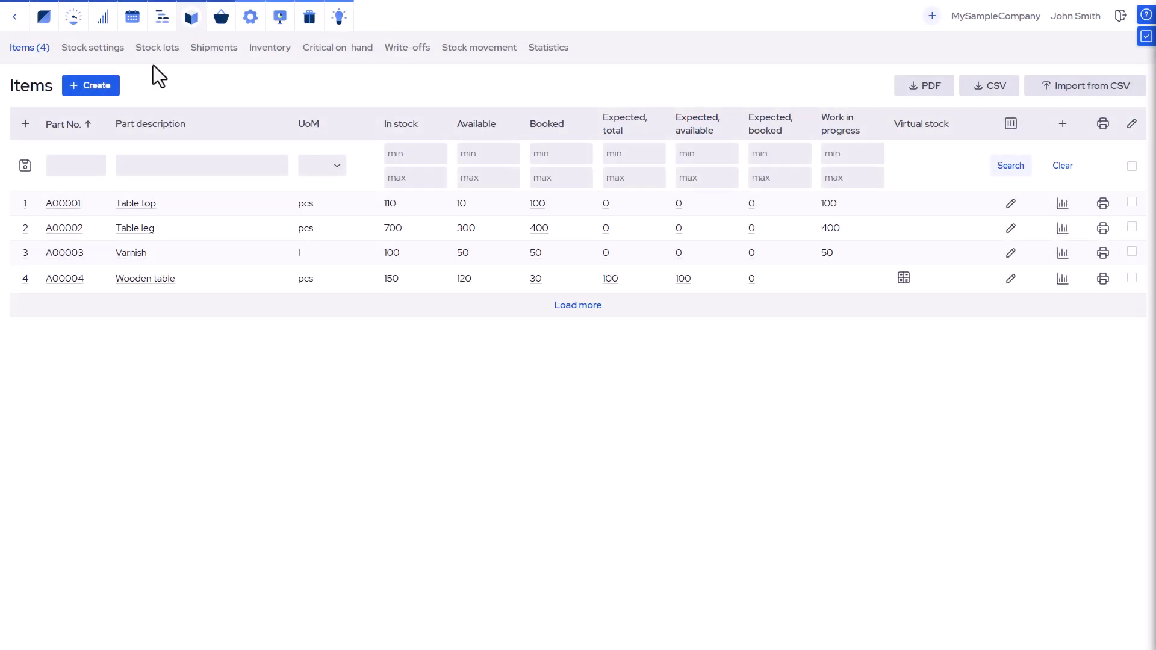
# Open the Stock lots list to review the existing lots
pyautogui.click(152, 54)
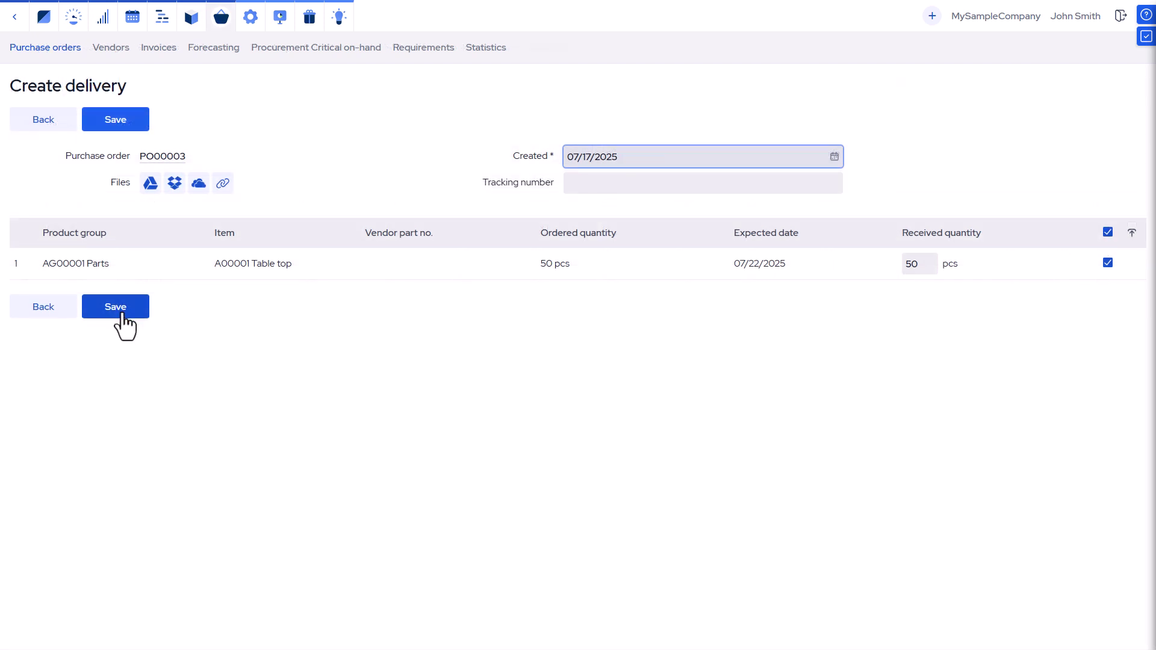
# Save the delivery of 50 Table tops received on PO00003
pyautogui.click(123, 315)
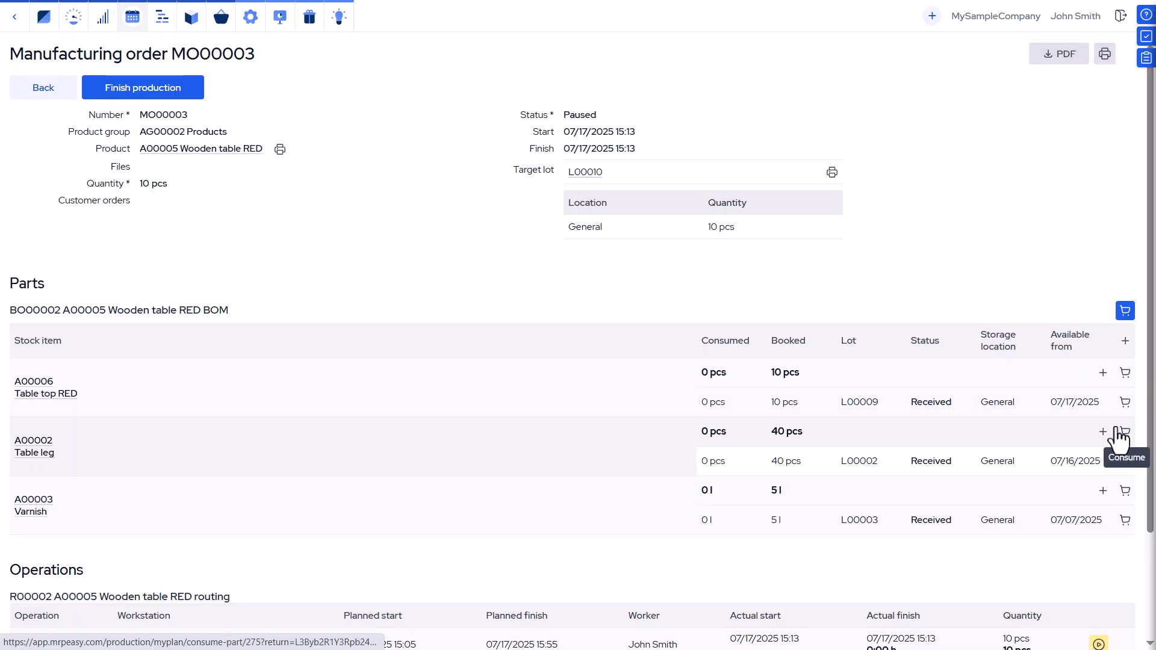
# Consume 10 pcs of Table top RED from lot L00009 into MO00003
pyautogui.click(1127, 406)
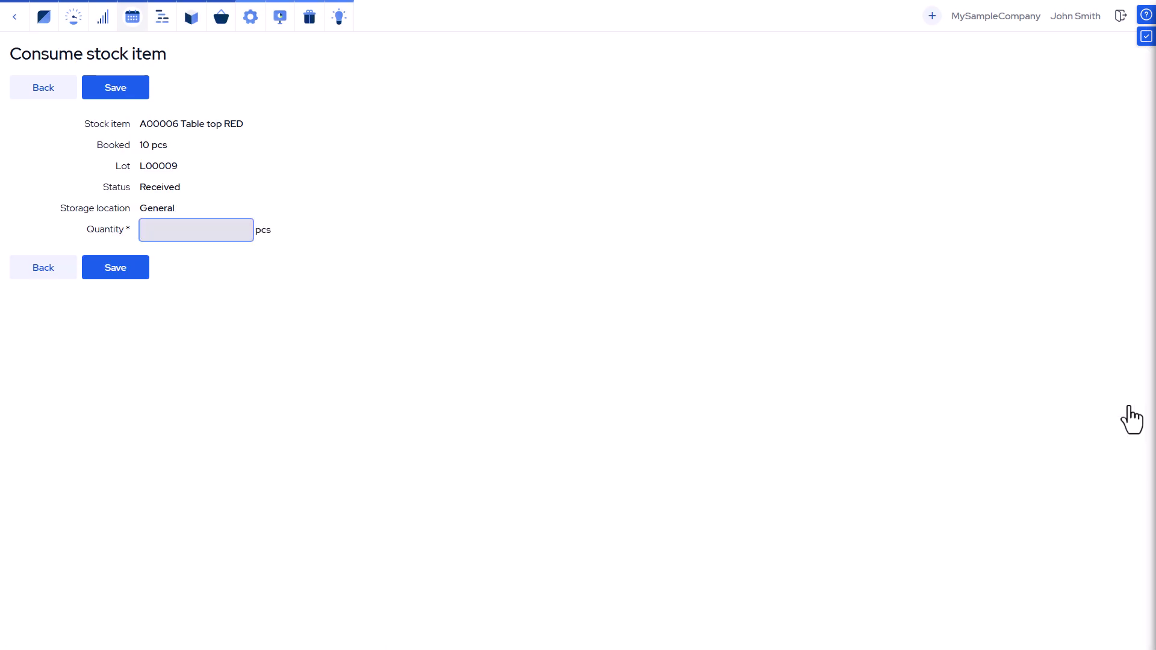
pyautogui.write('10')
pyautogui.click(119, 275)
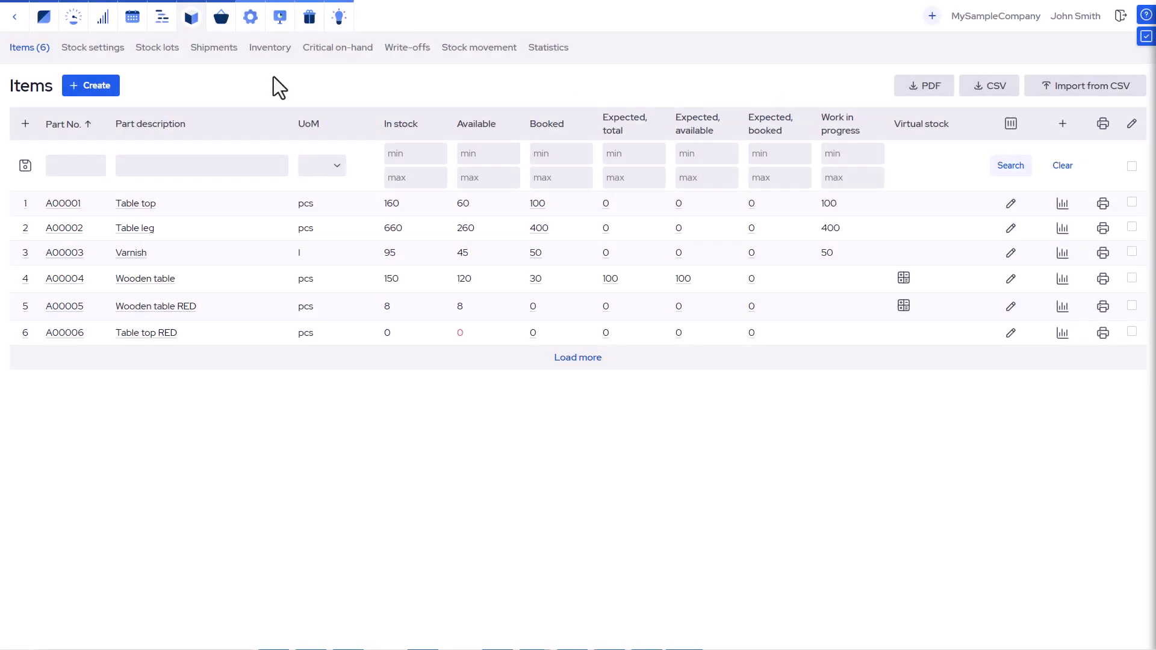
# Record a physical inventory count of 662 pcs for Table leg
pyautogui.click(267, 48)
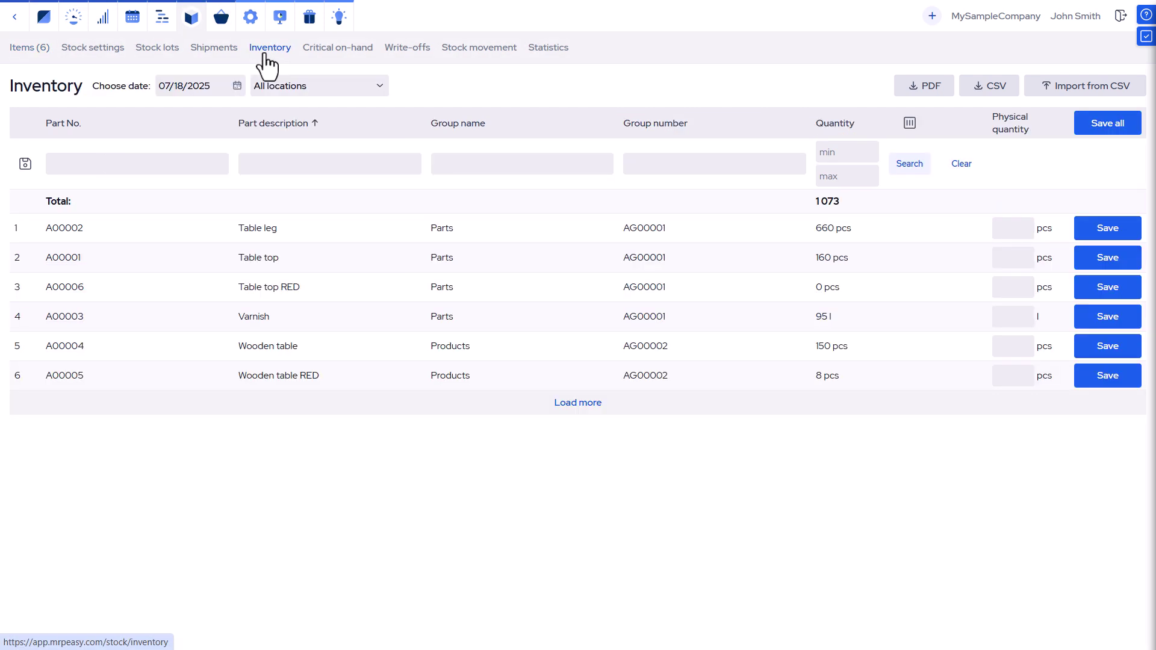
pyautogui.click(997, 230)
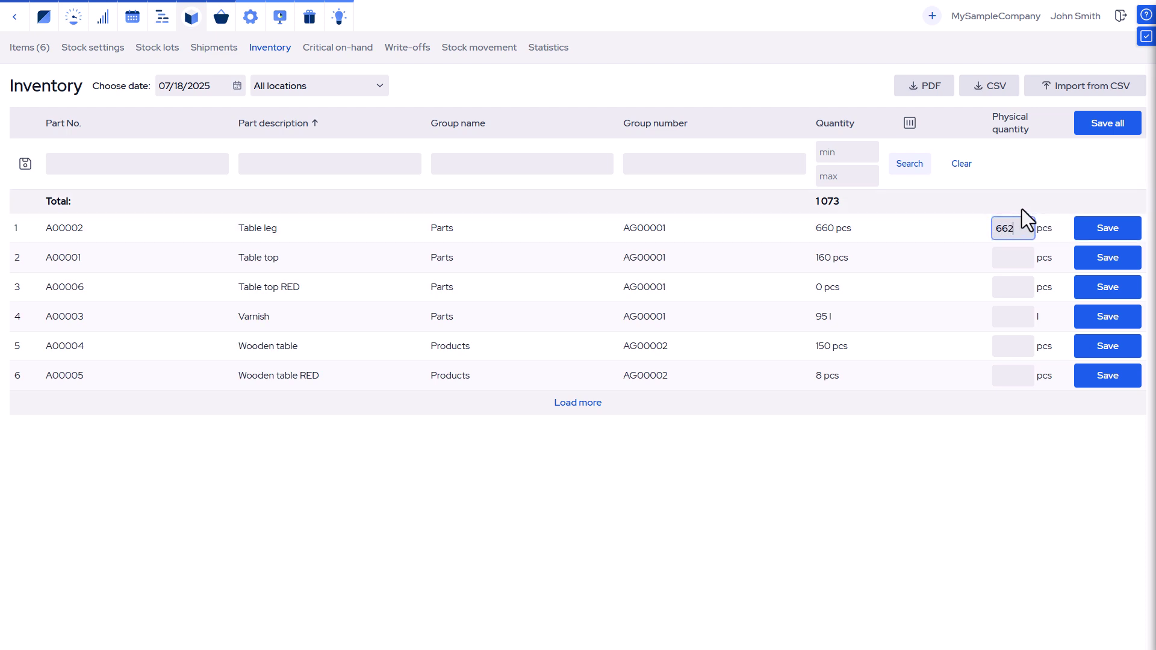
pyautogui.click(1101, 236)
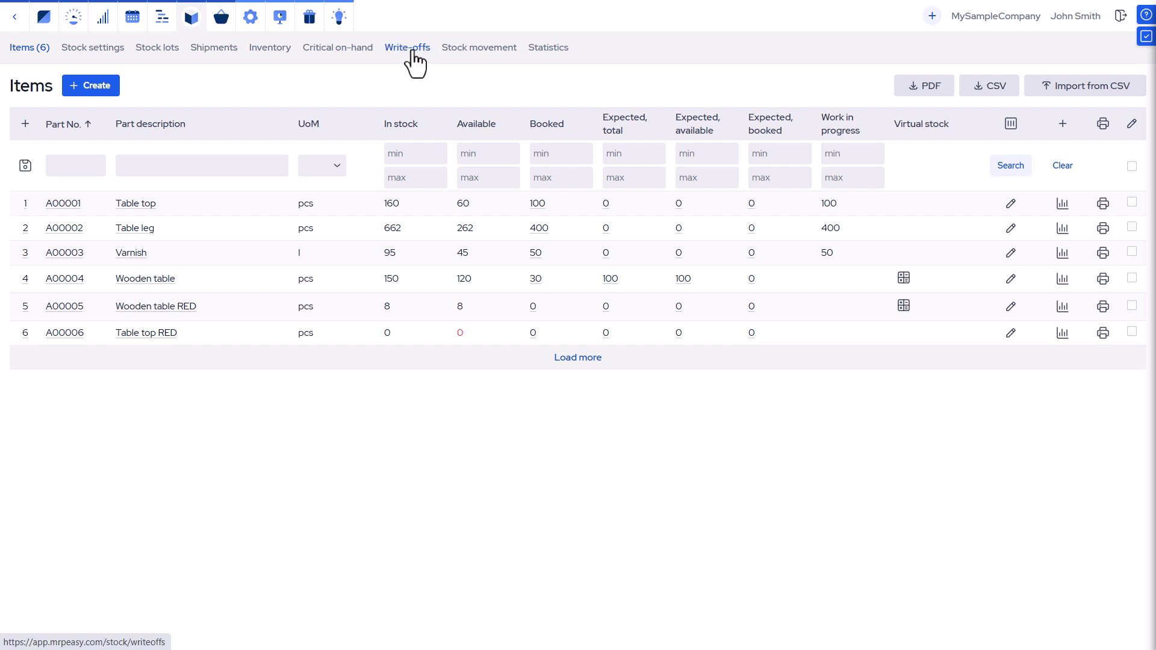
# Create a Scrap write-off for 1 Wooden table
pyautogui.click(412, 49)
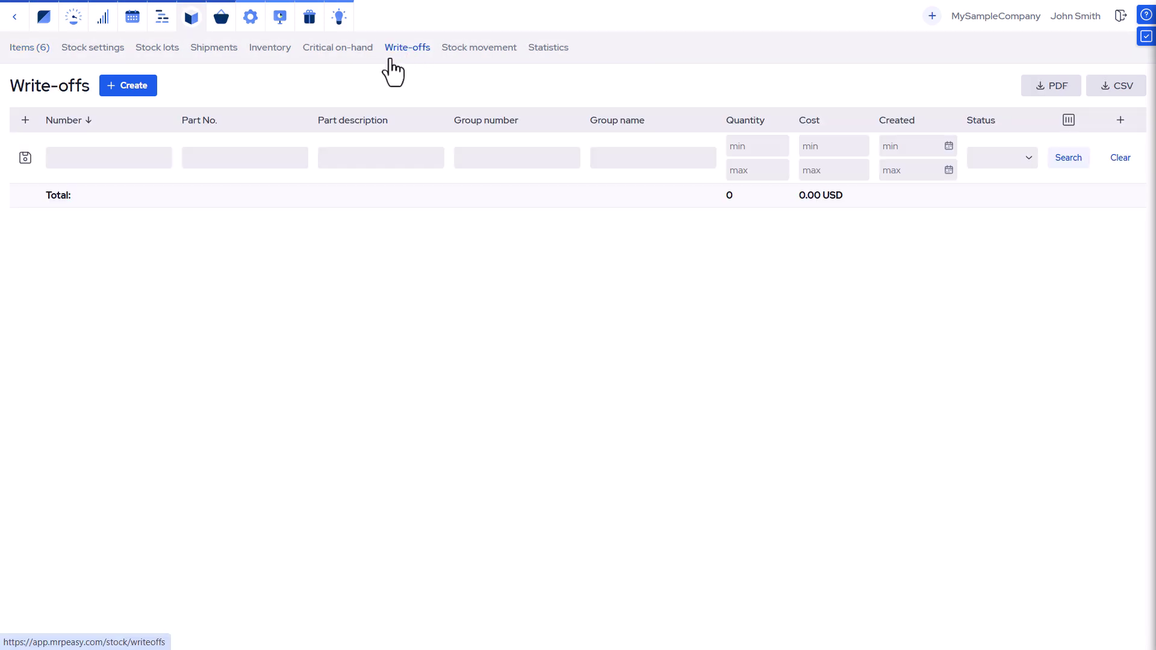
pyautogui.click(138, 85)
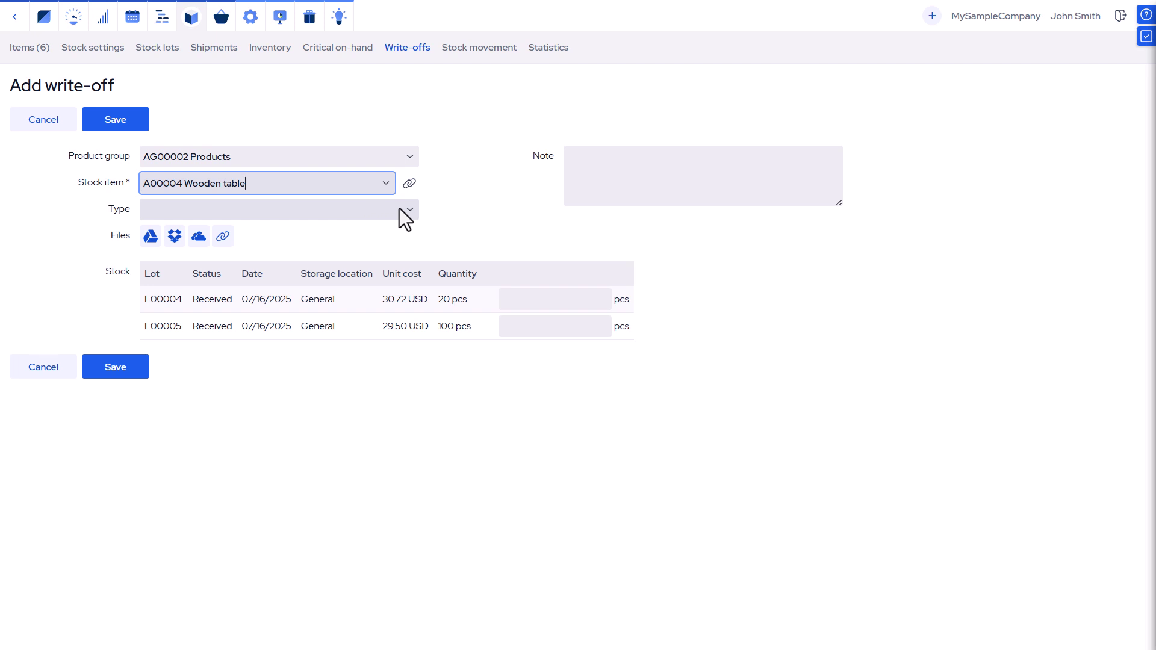
pyautogui.click(400, 208)
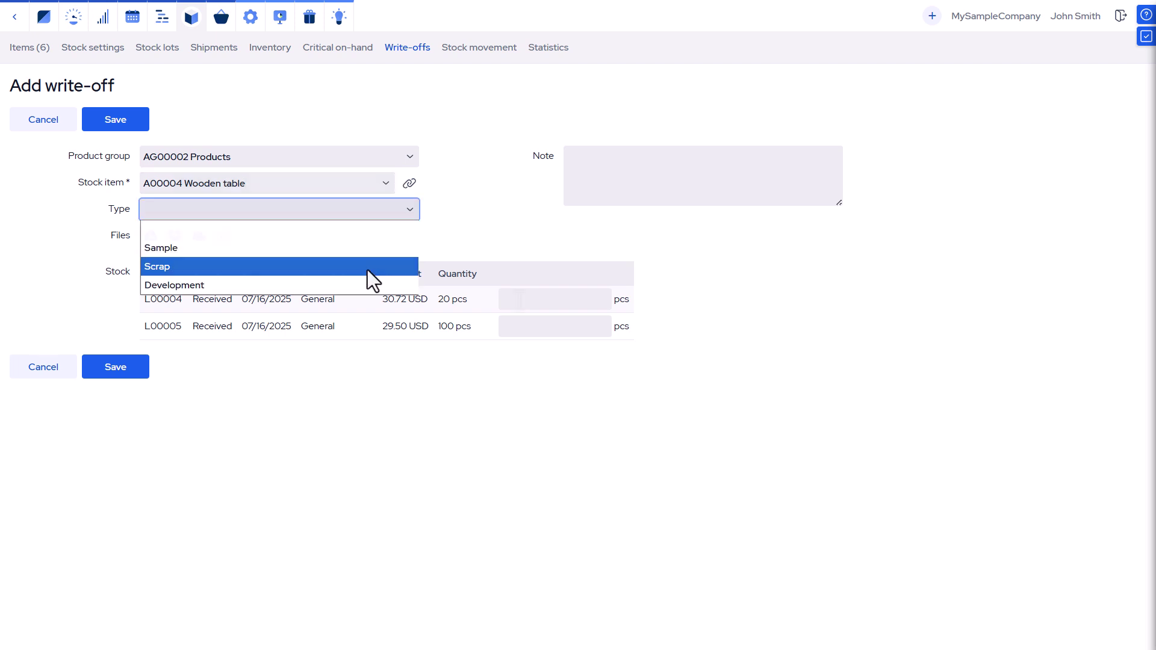
pyautogui.click(367, 268)
pyautogui.click(553, 295)
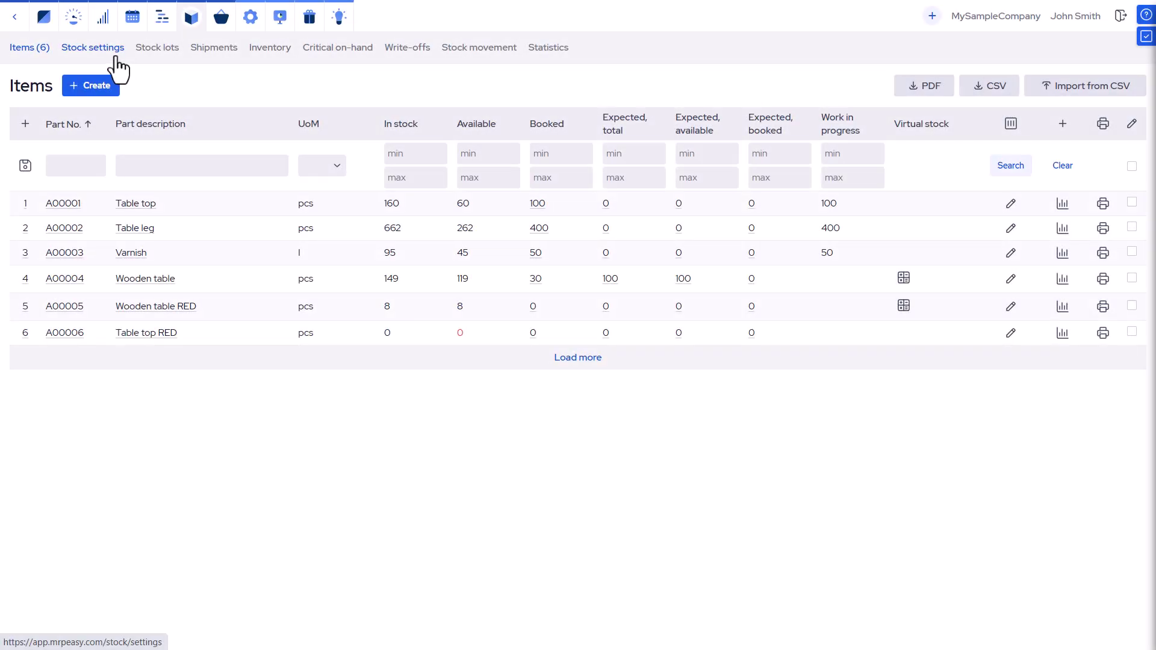
# Show the storage locations General, Rack at red side and Shelf 01 in Stock settings
pyautogui.click(117, 58)
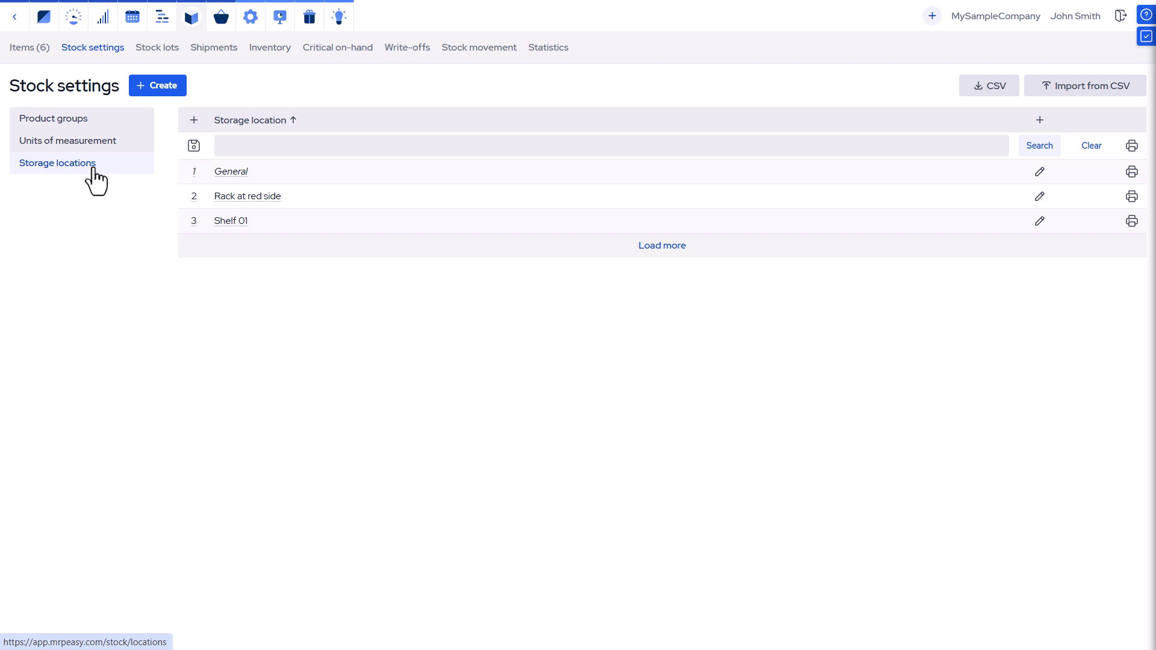
# Move 20 pcs of lot L00008 from General to Rack at red side
pyautogui.click(156, 49)
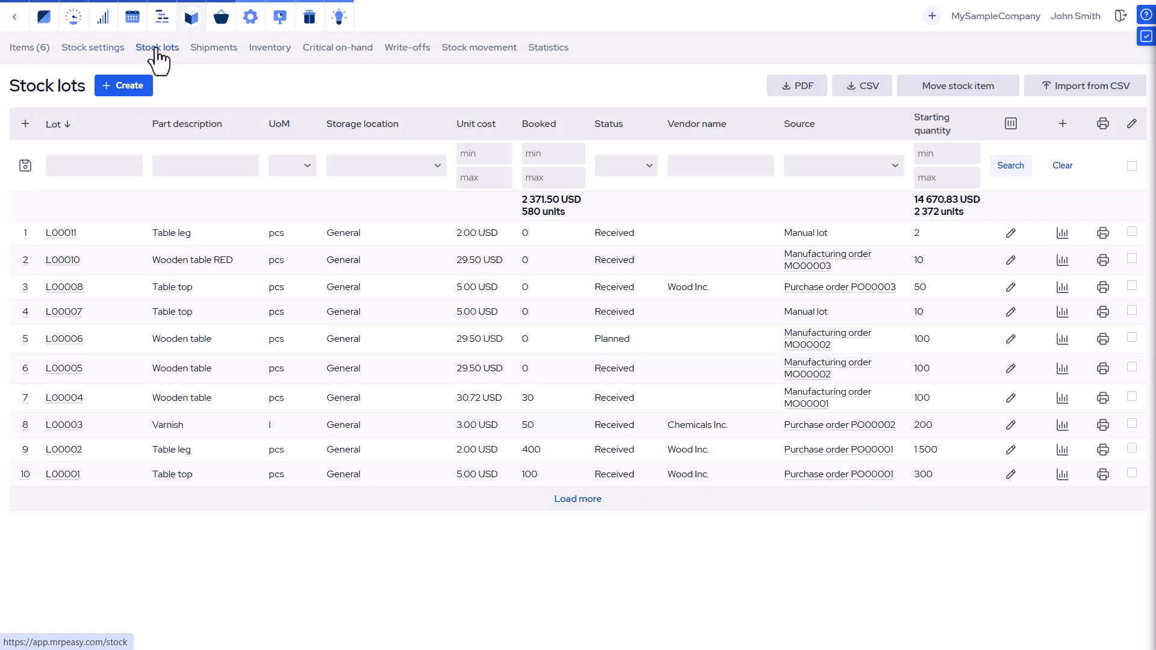
pyautogui.click(65, 287)
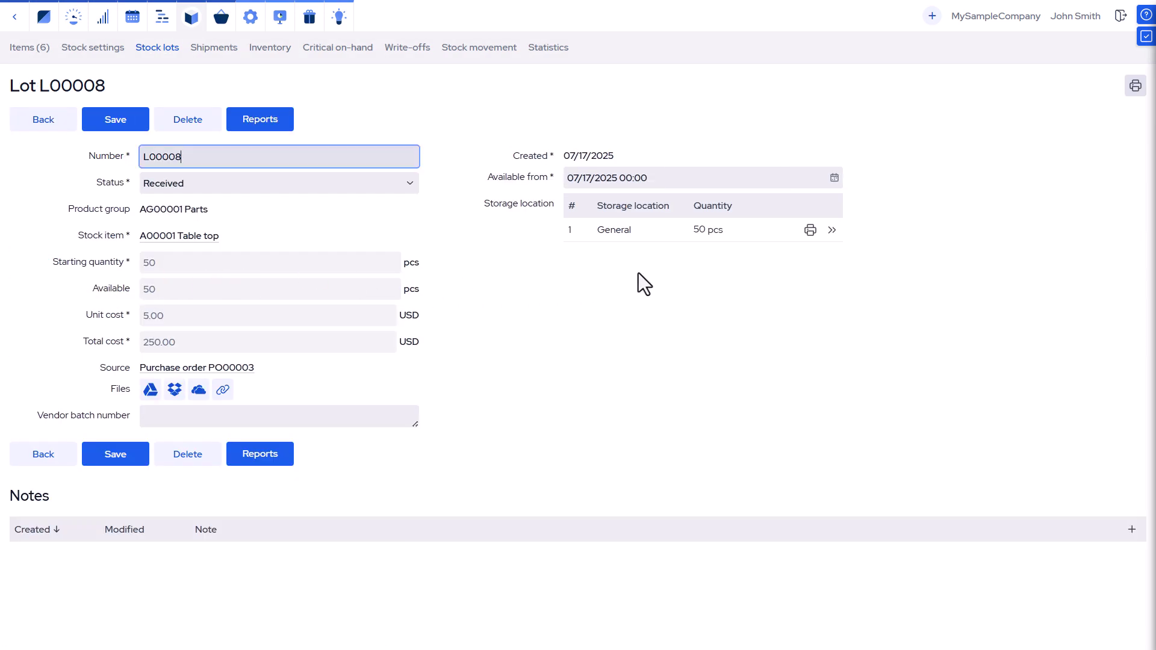
pyautogui.click(832, 233)
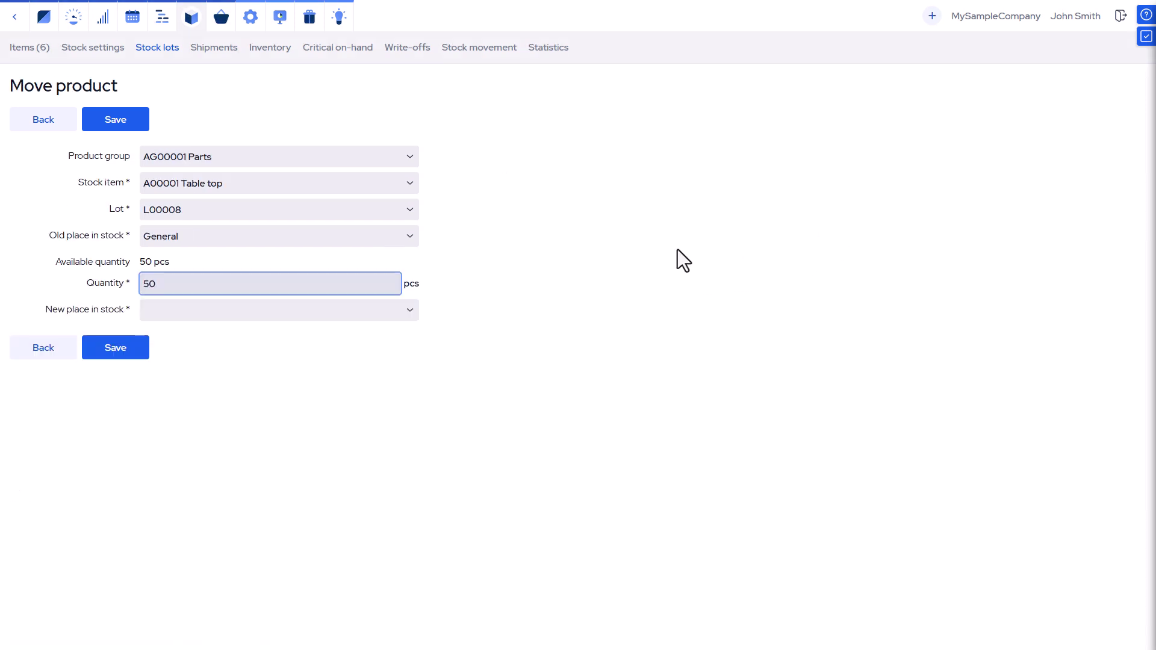
pyautogui.click(193, 295)
pyautogui.press('BackSpace')
pyautogui.press('BackSpace')
pyautogui.write('20')
pyautogui.click(411, 312)
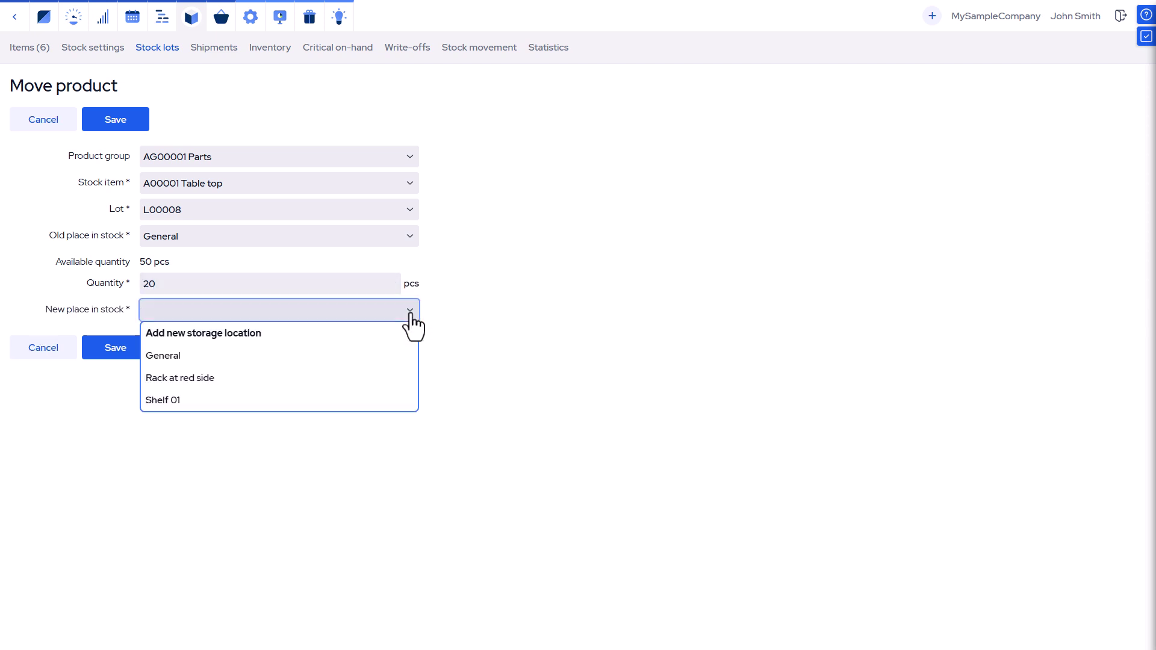
pyautogui.click(328, 377)
pyautogui.click(111, 356)
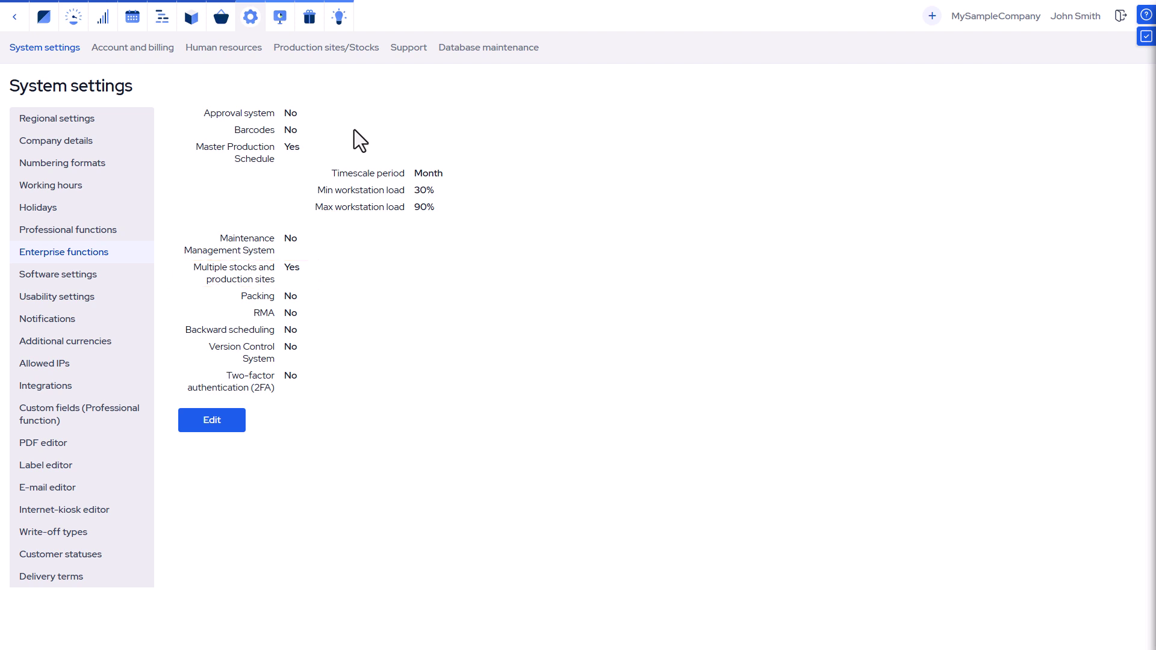
# Open the Production sites/Stocks list and view the NY Branch site details
pyautogui.click(332, 48)
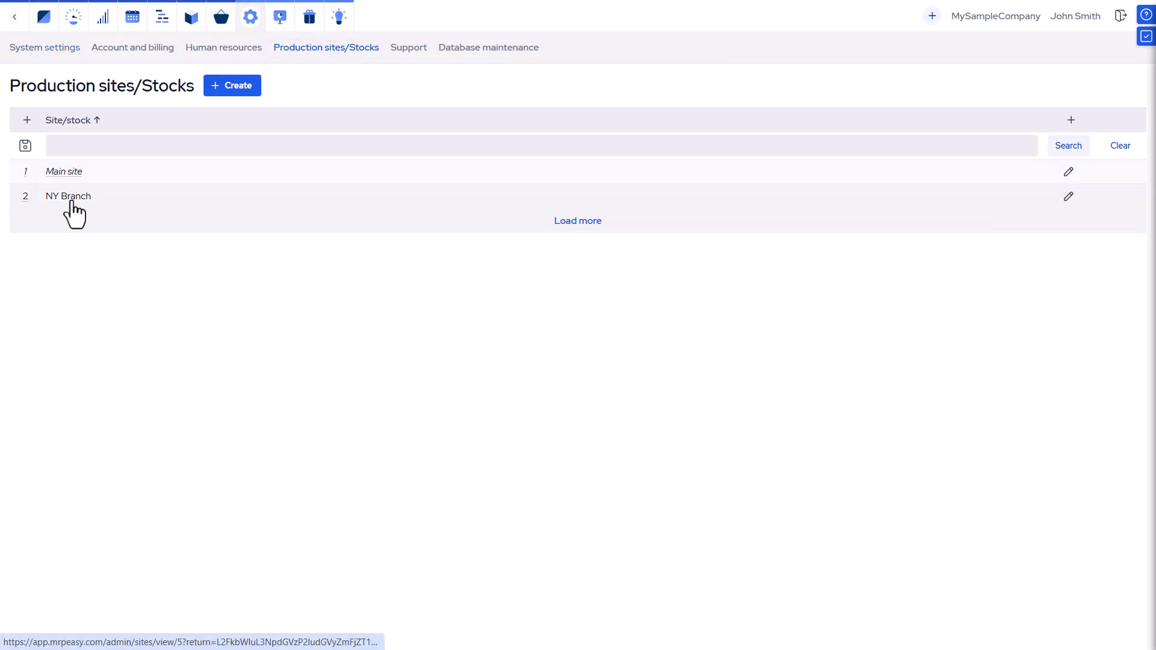
pyautogui.click(69, 205)
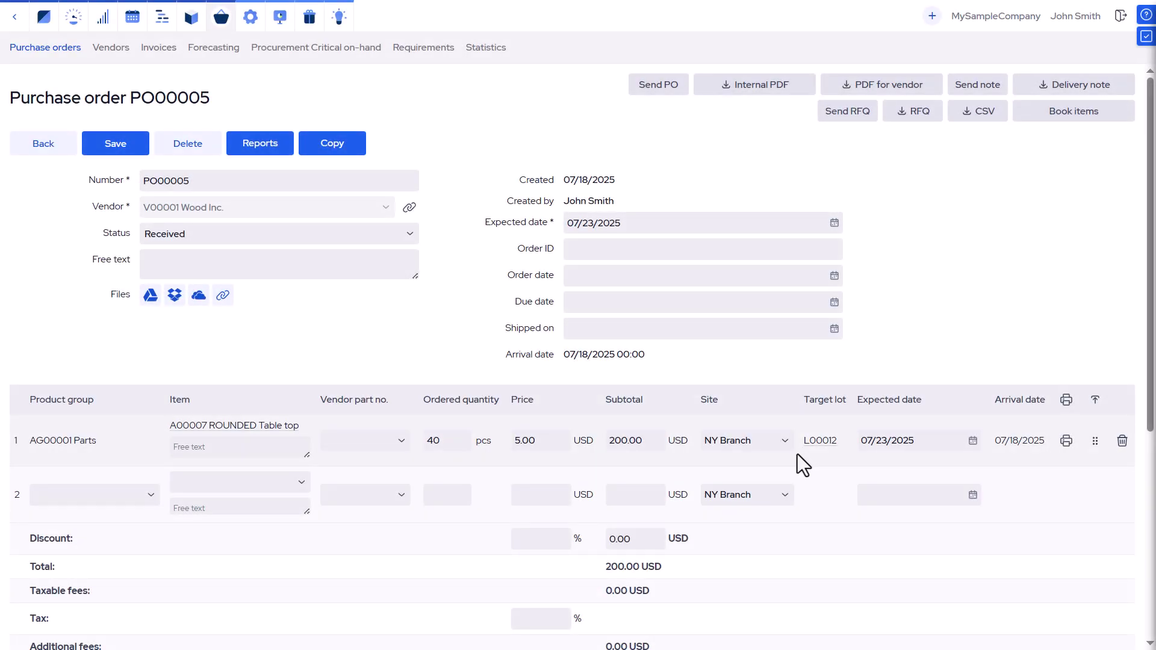
# Keep NY Branch as the order line's site and go to the stock items list
pyautogui.click(786, 441)
pyautogui.click(789, 445)
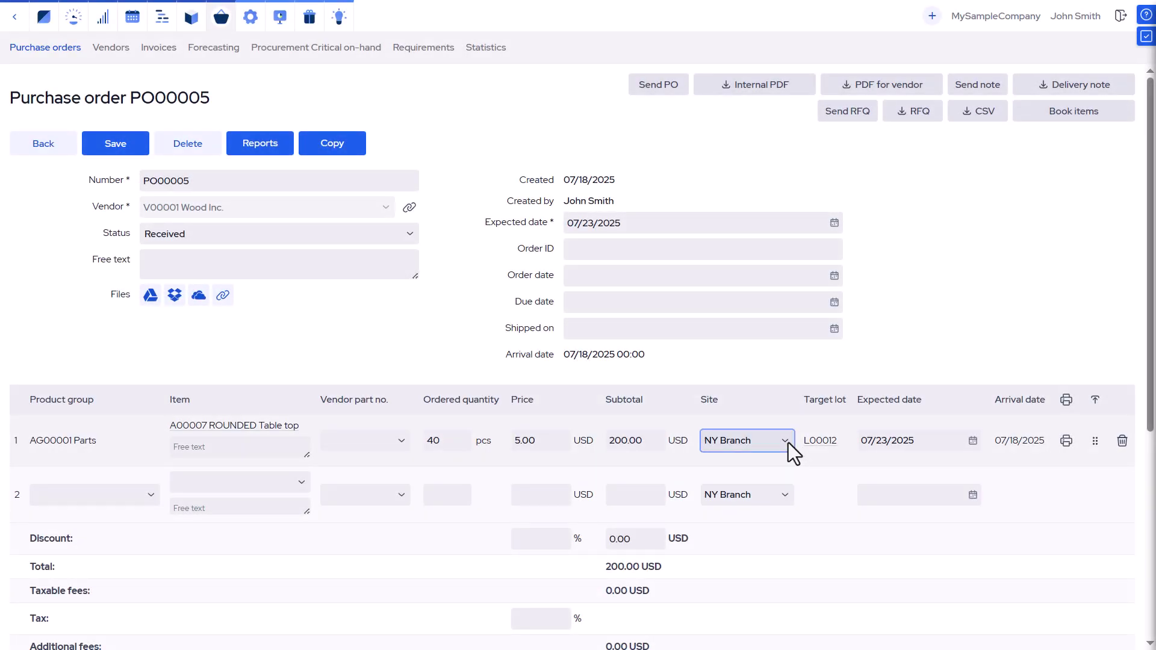
pyautogui.click(201, 24)
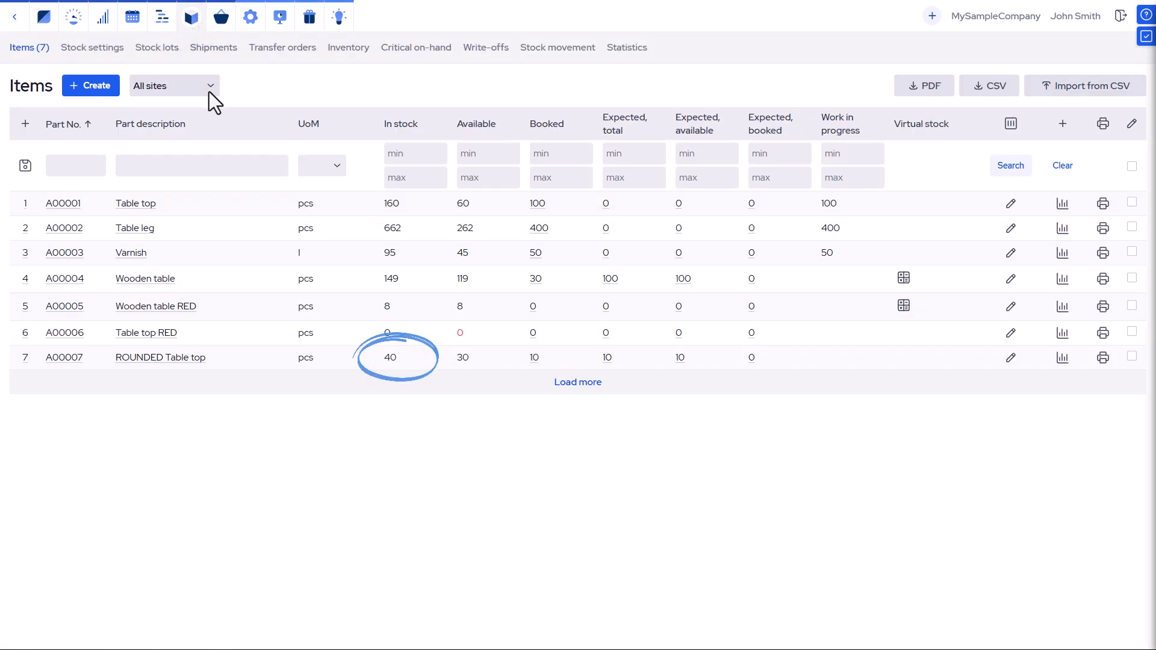
# Filter stock items to NY Branch, then open transfer order TO00003
pyautogui.click(208, 92)
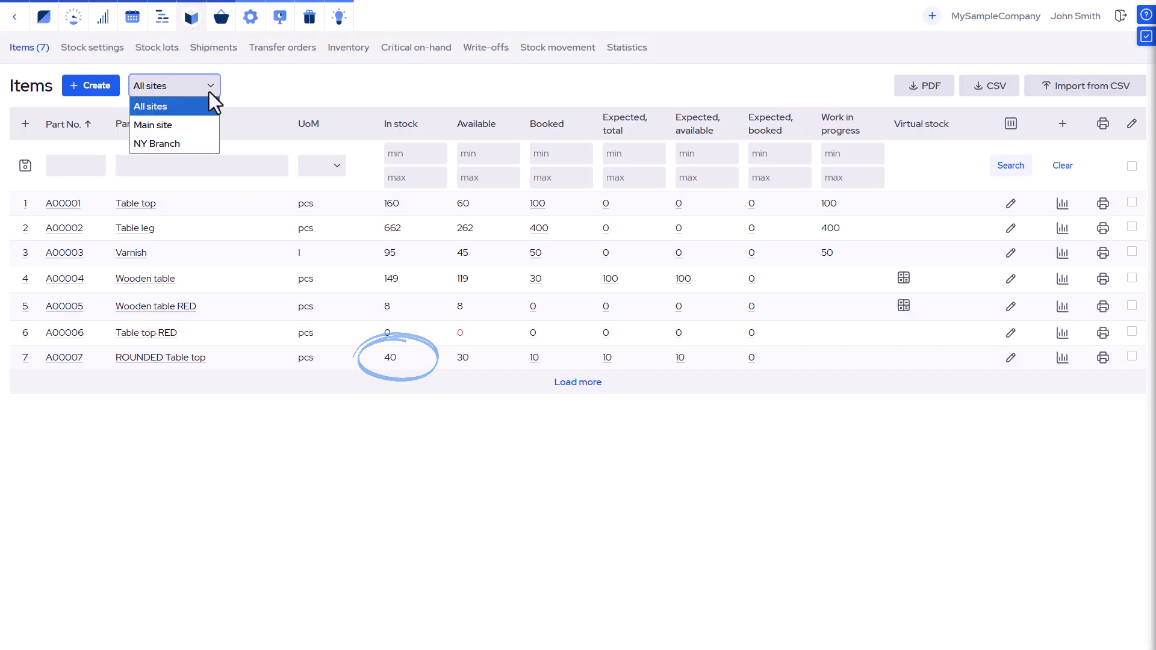
pyautogui.click(186, 124)
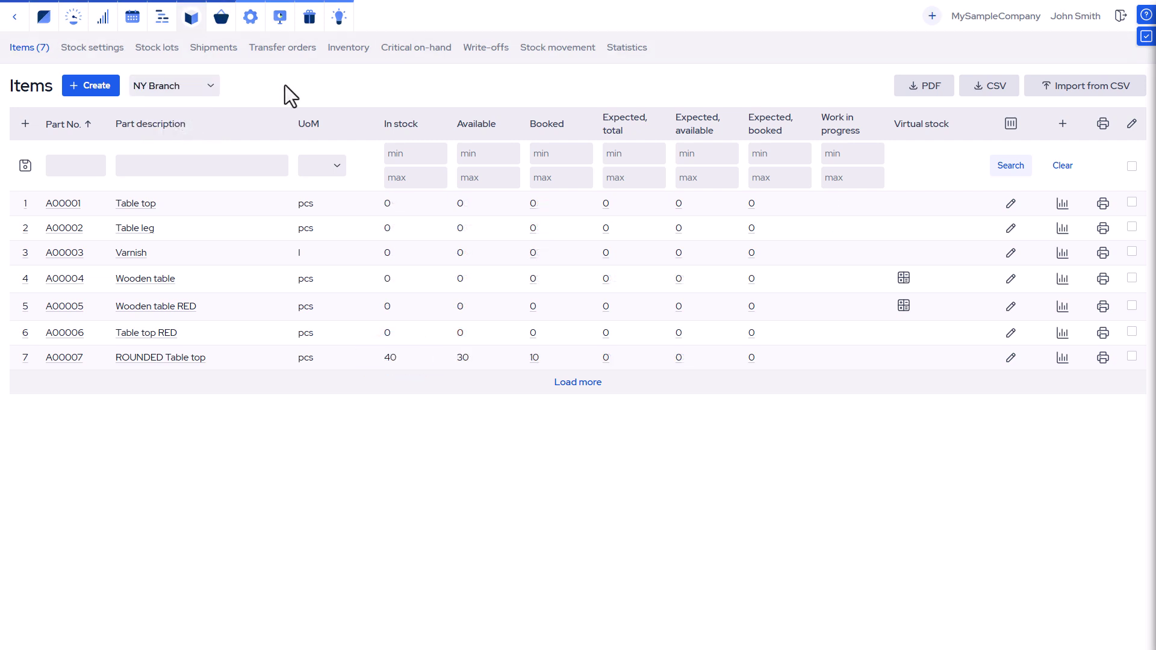
pyautogui.click(283, 49)
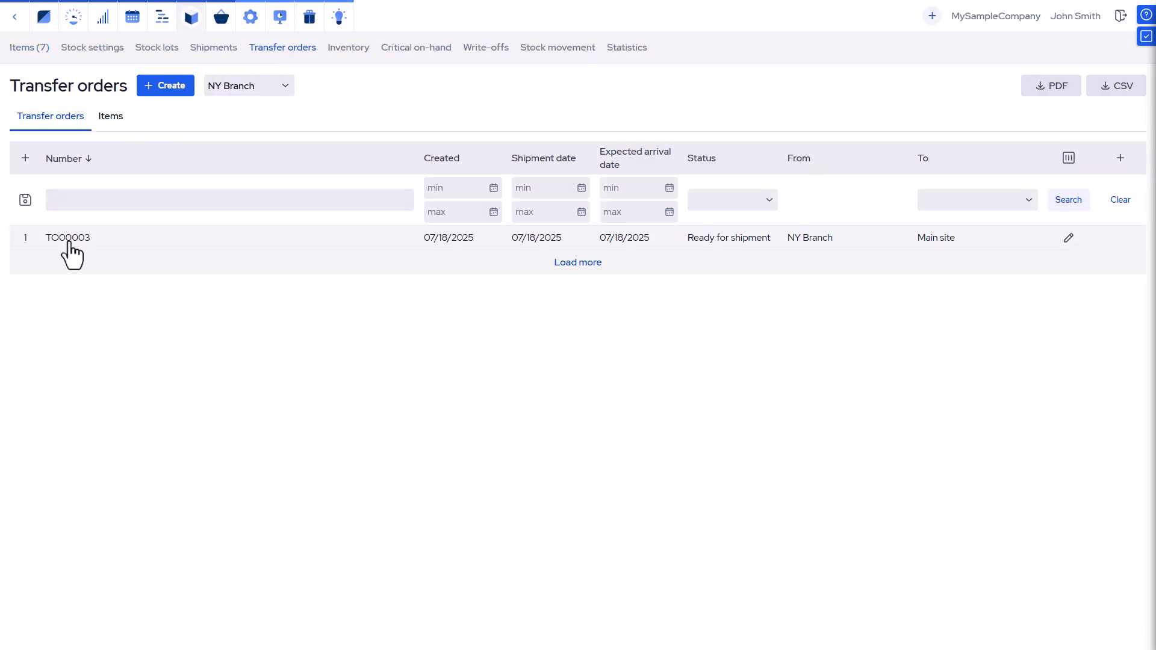
pyautogui.click(67, 238)
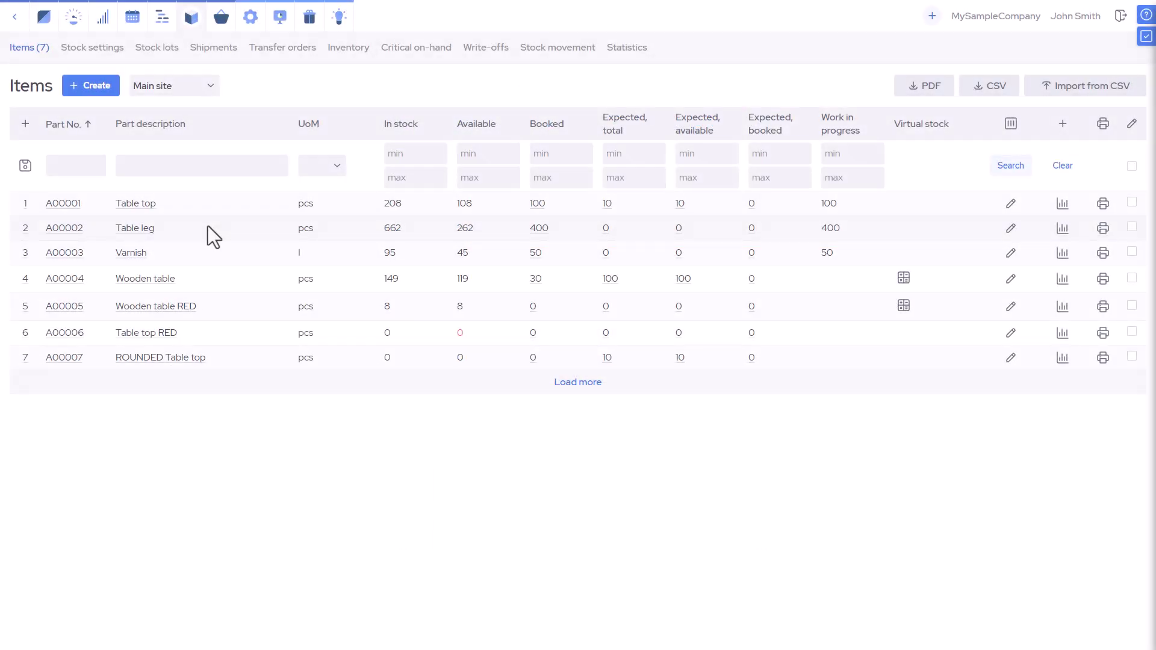
pyautogui.click(128, 204)
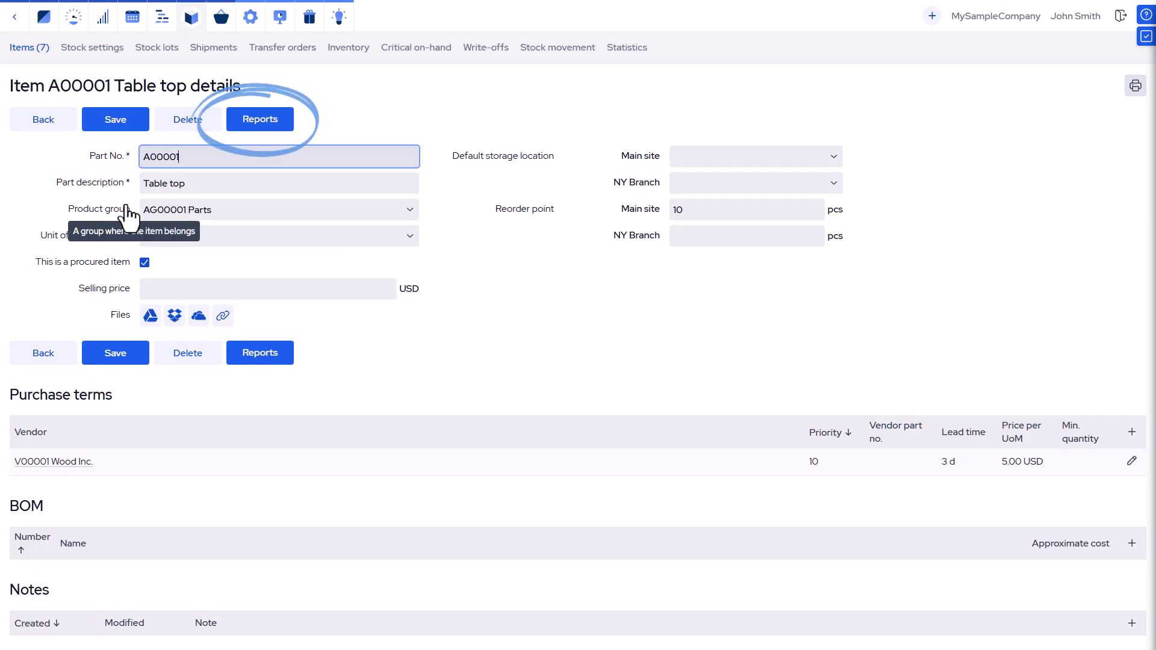
pyautogui.click(247, 119)
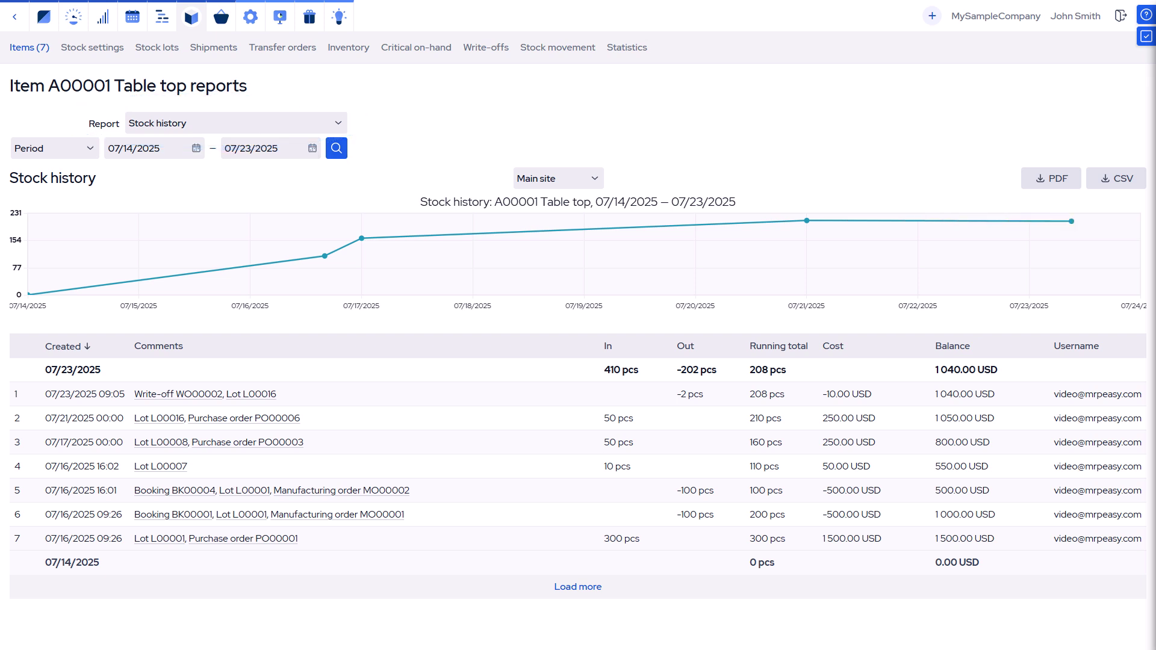
pyautogui.click(345, 127)
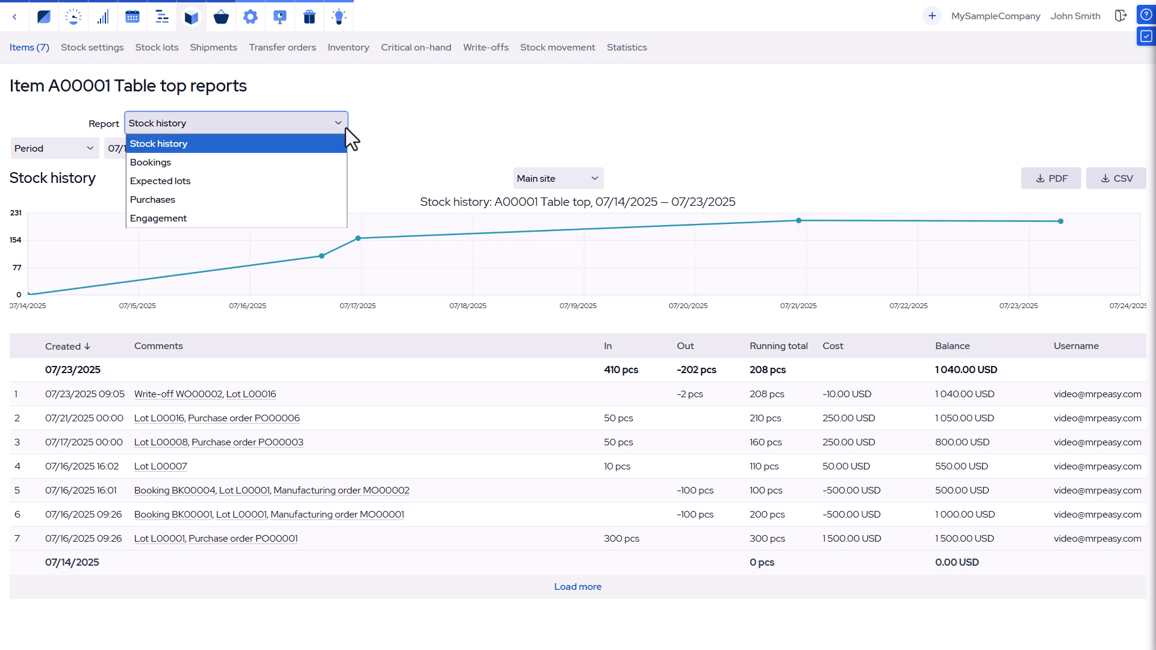
pyautogui.click(321, 162)
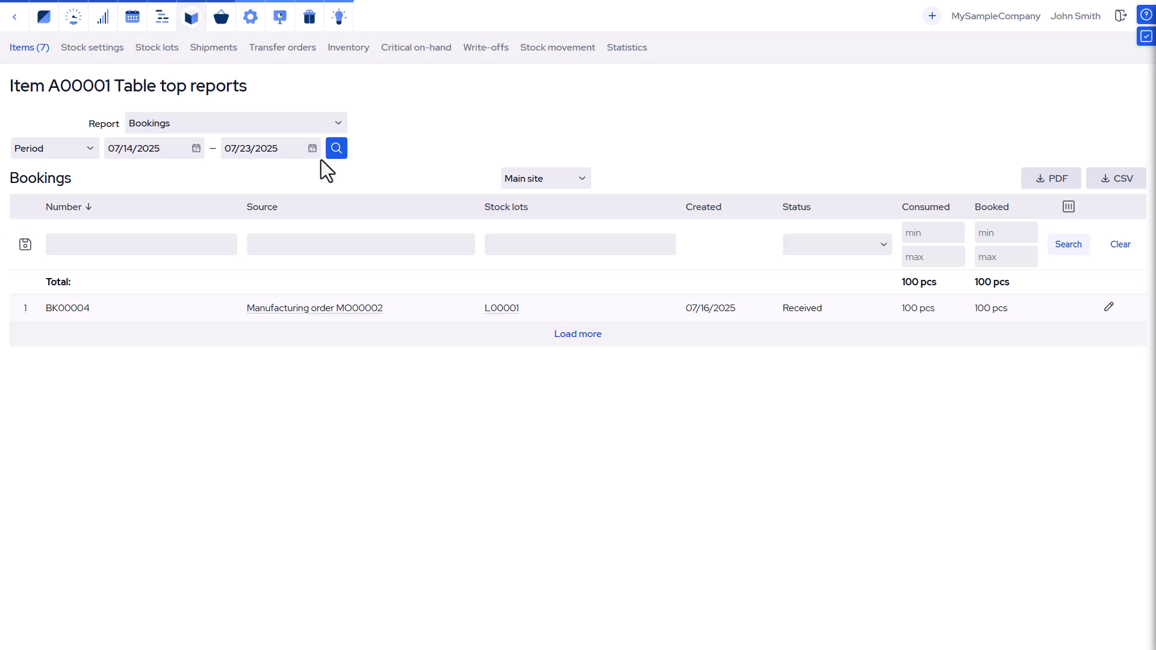
pyautogui.click(336, 126)
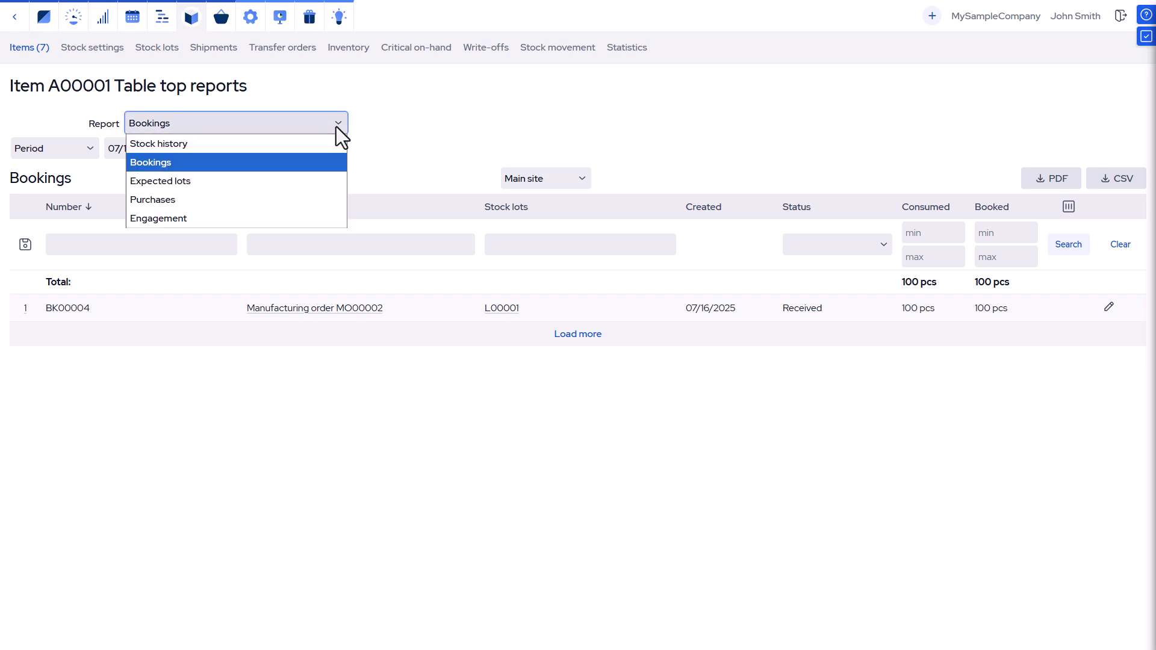
pyautogui.click(302, 178)
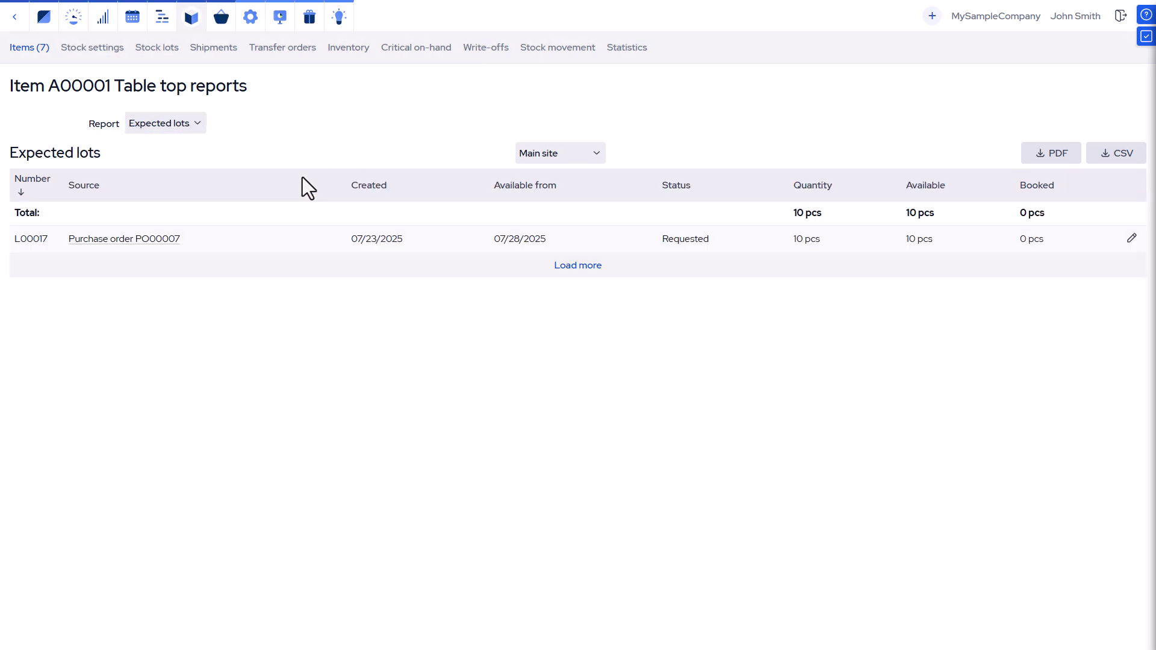
pyautogui.click(203, 126)
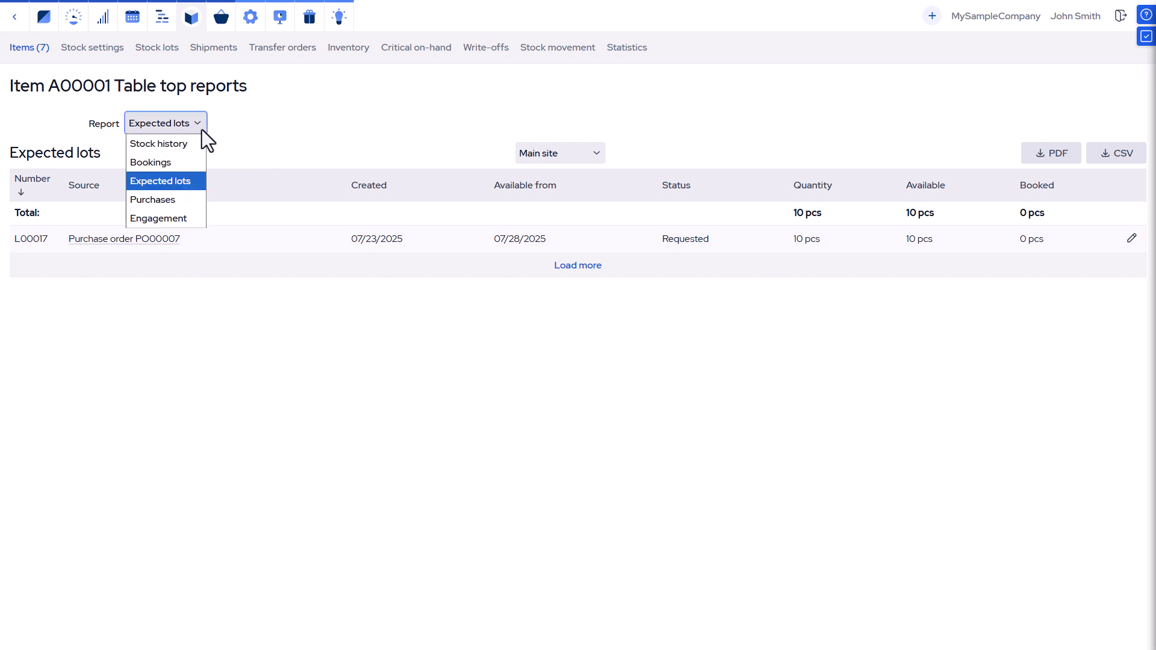
pyautogui.click(173, 200)
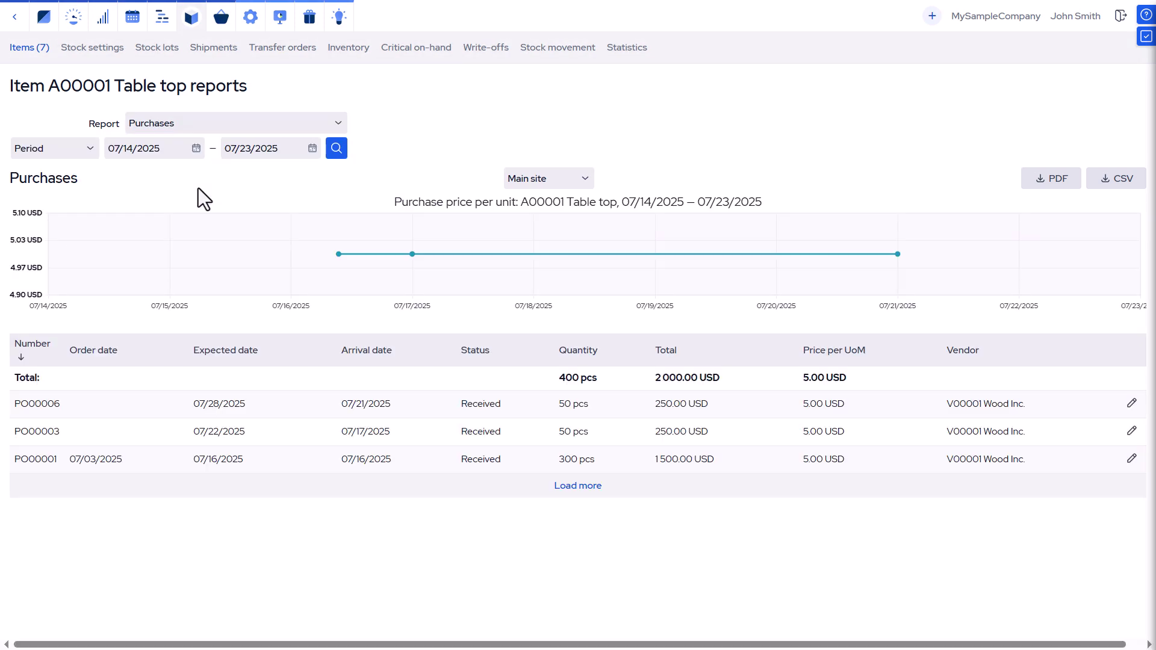
pyautogui.click(330, 124)
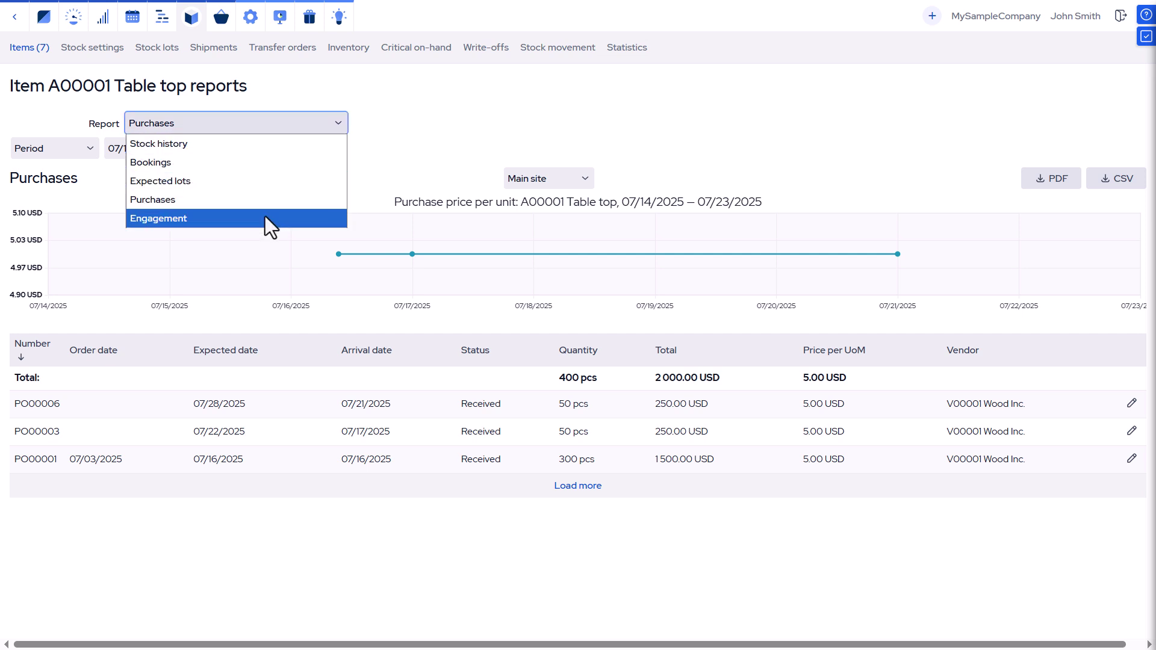
pyautogui.click(265, 218)
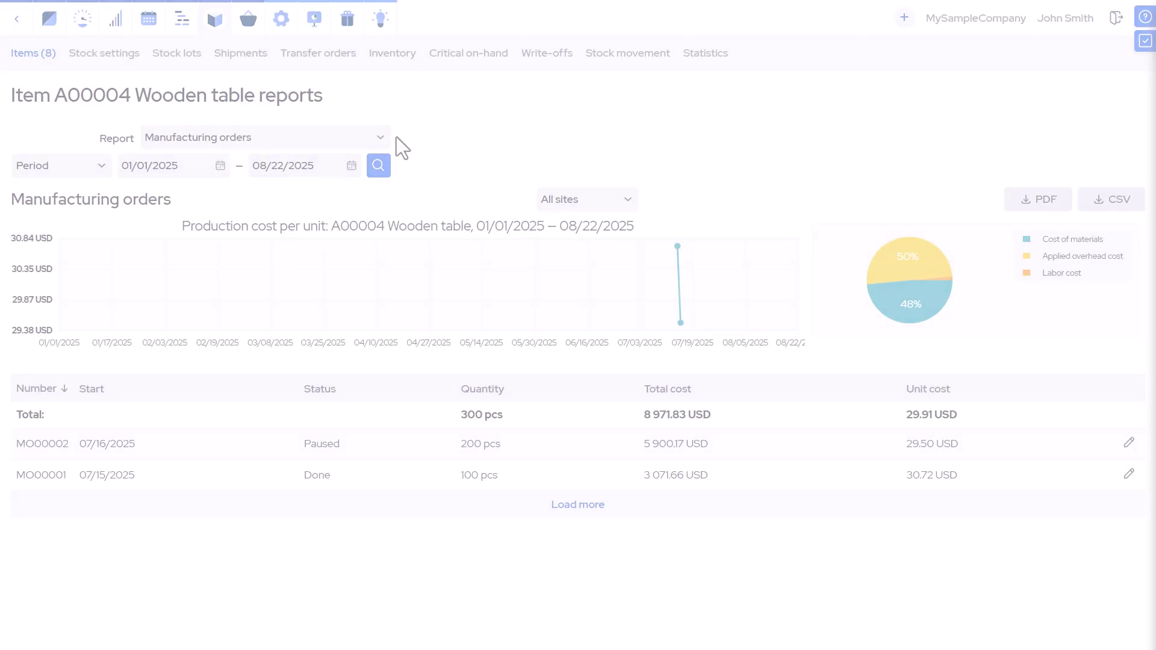
pyautogui.click(384, 138)
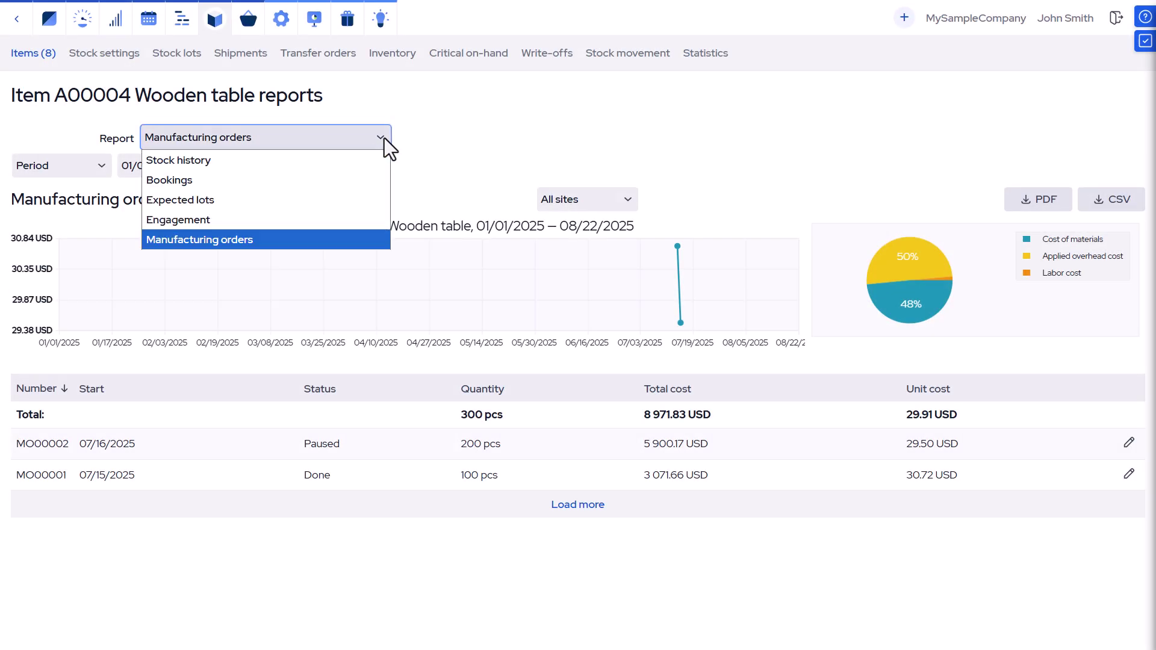
pyautogui.click(384, 139)
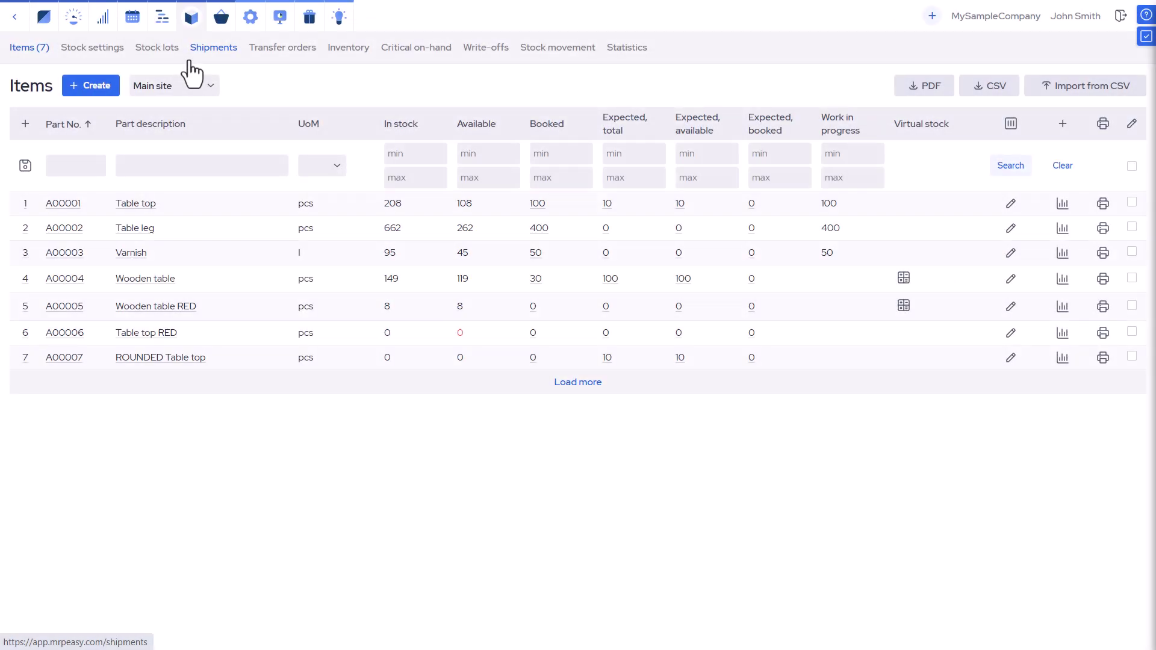
# Show the Stock movement Purchases breakdown: six lines, 2 110 units, 5 650.00 USD
pyautogui.click(551, 55)
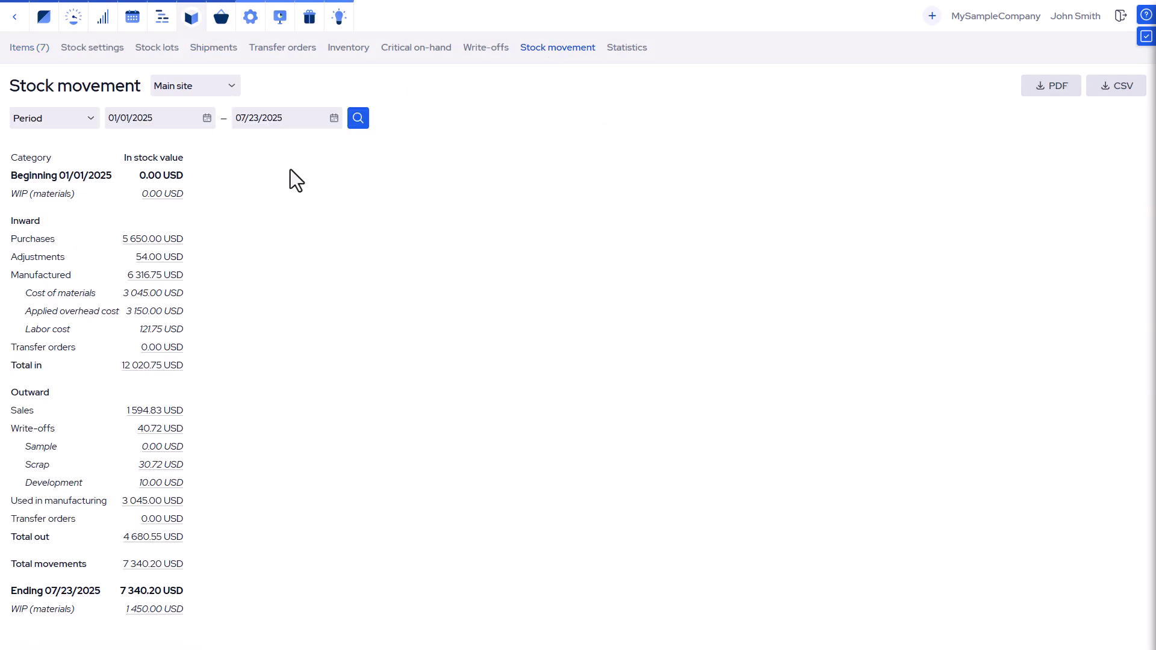
pyautogui.click(166, 242)
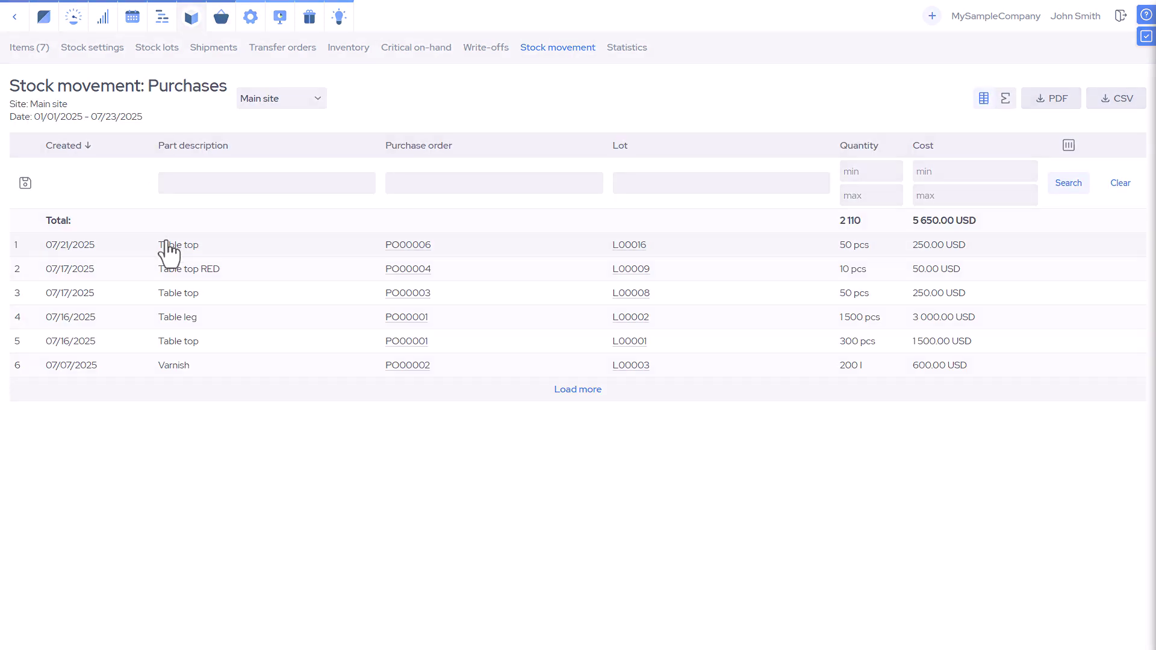